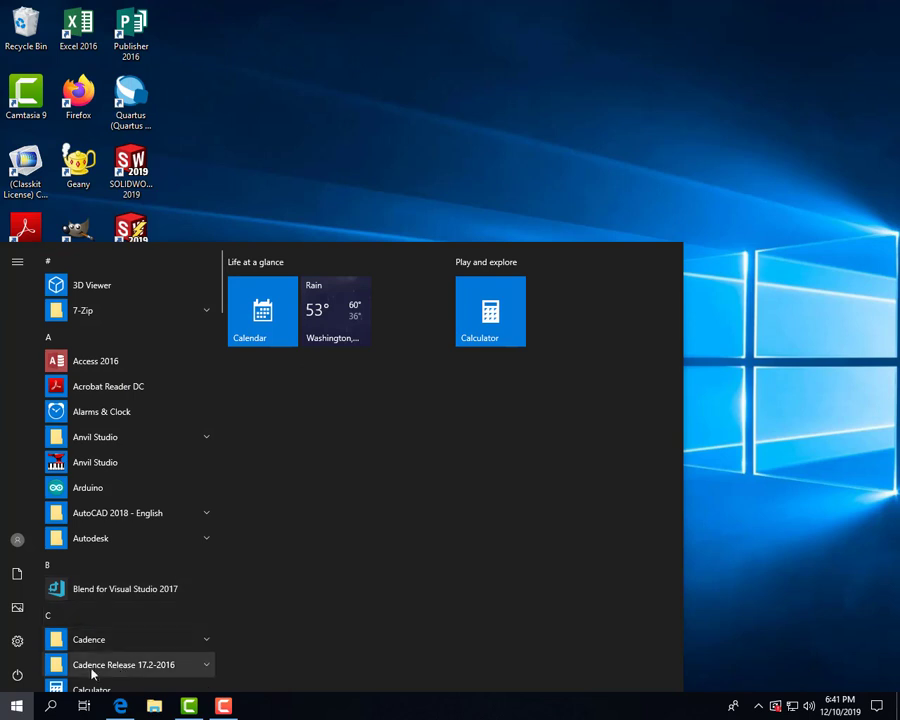
Launch Capture CIS from Cadence Release 17.2-2016 with the Allegro PCB Design CIS L suite.
scroll(161, 668, down, 2)
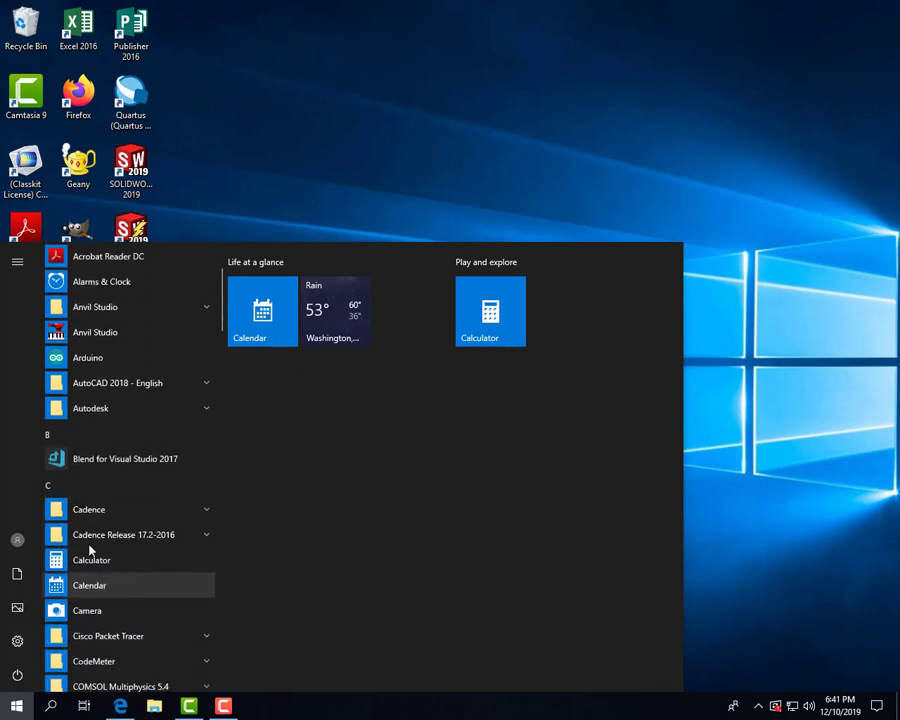
click(190, 529)
scroll(137, 494, down, 3)
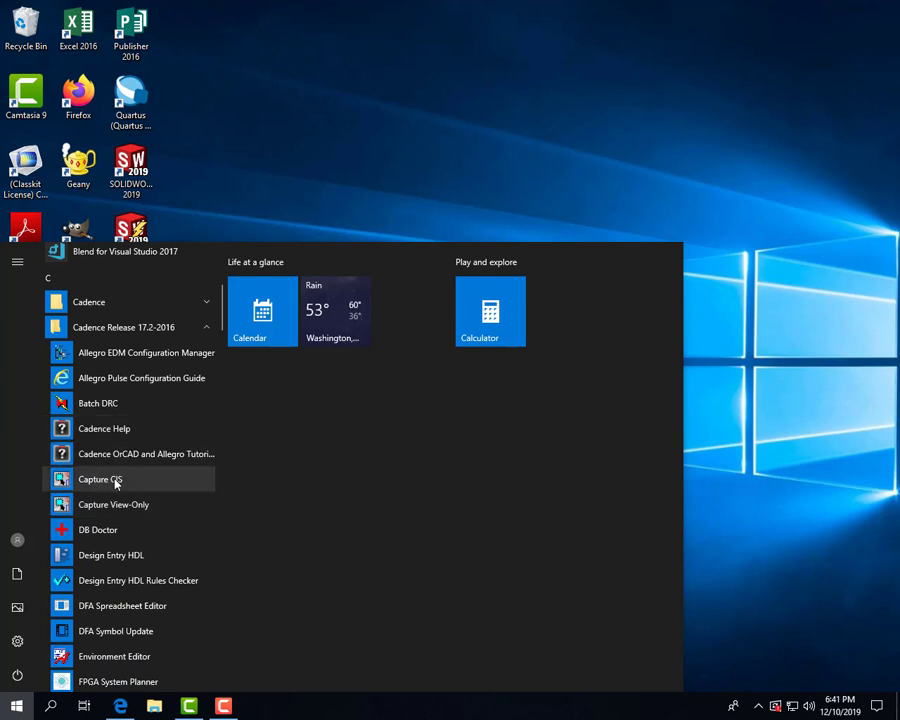
click(100, 480)
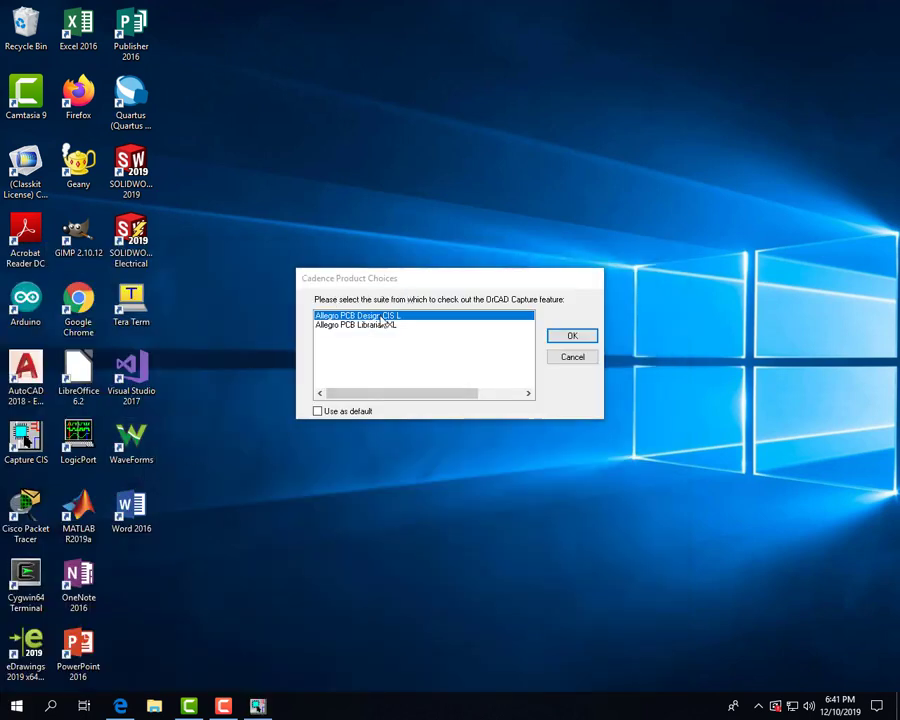
click(572, 336)
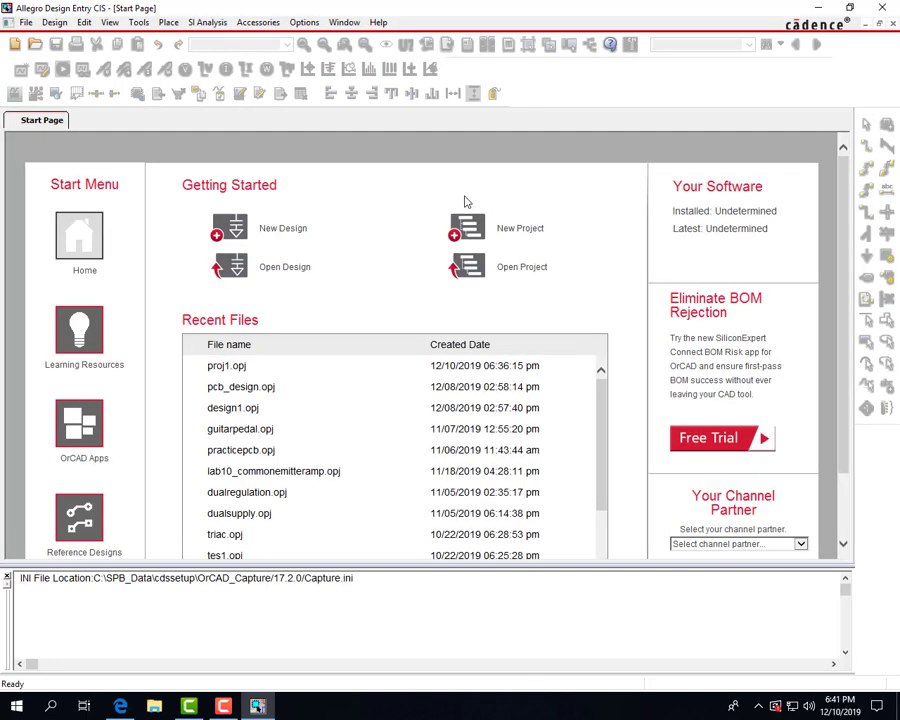
Start a new PSpice Analog or Mixed A/D project and name it Proj1.
click(25, 22)
mouse_move(60, 37)
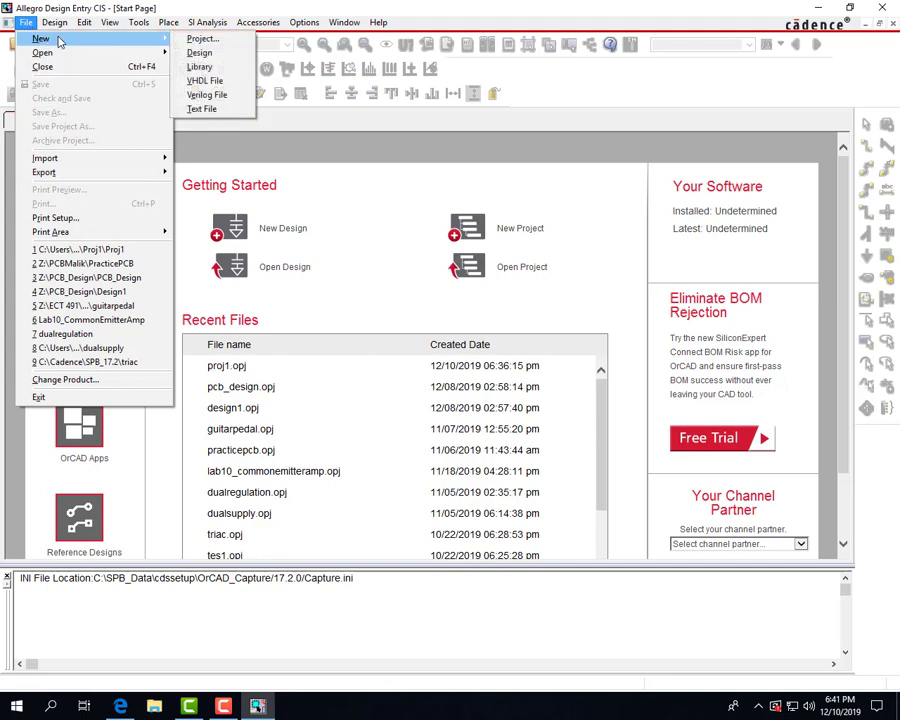
click(203, 39)
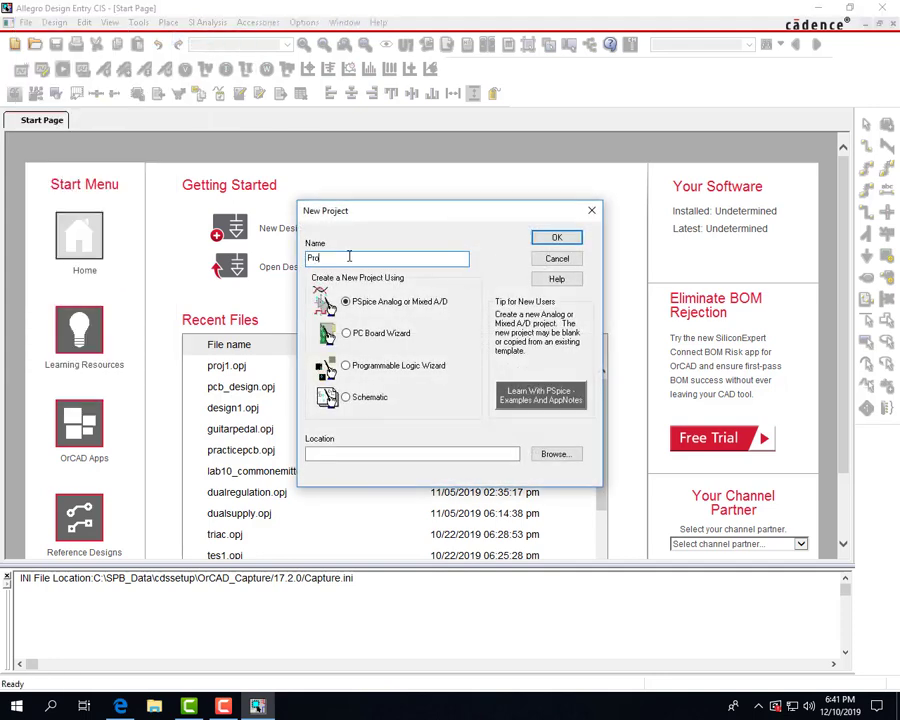
click(416, 454)
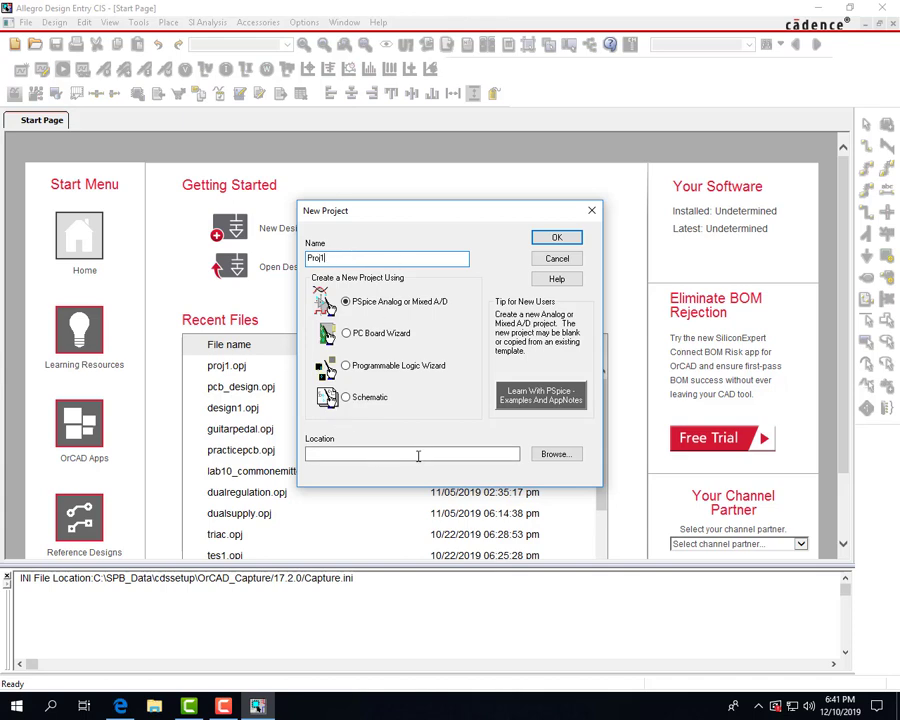
Create a folder named Proj1 on the Desktop and choose it as the project location.
click(553, 456)
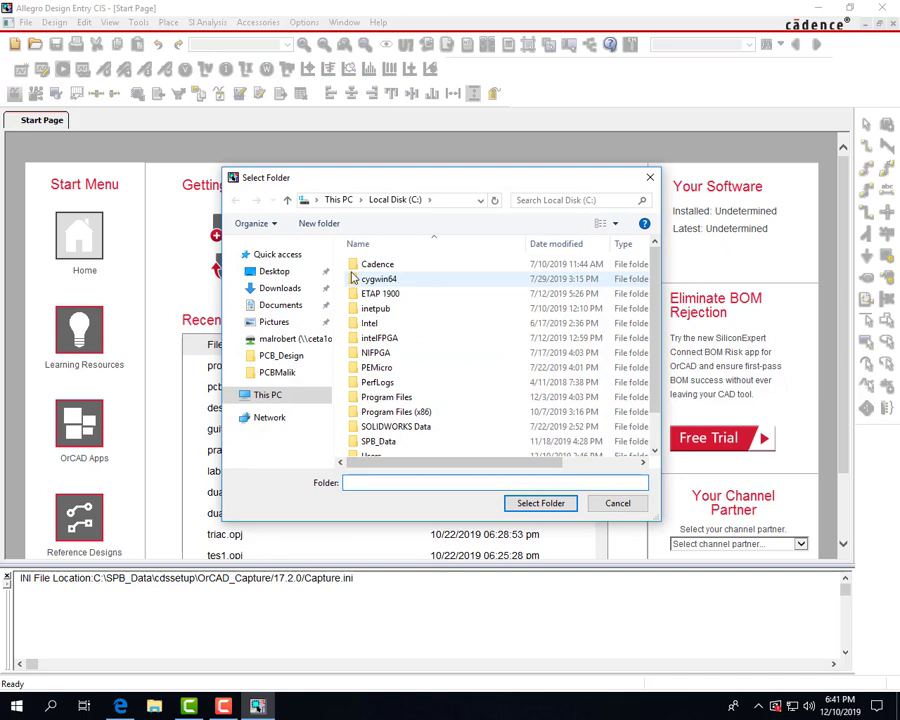
click(274, 271)
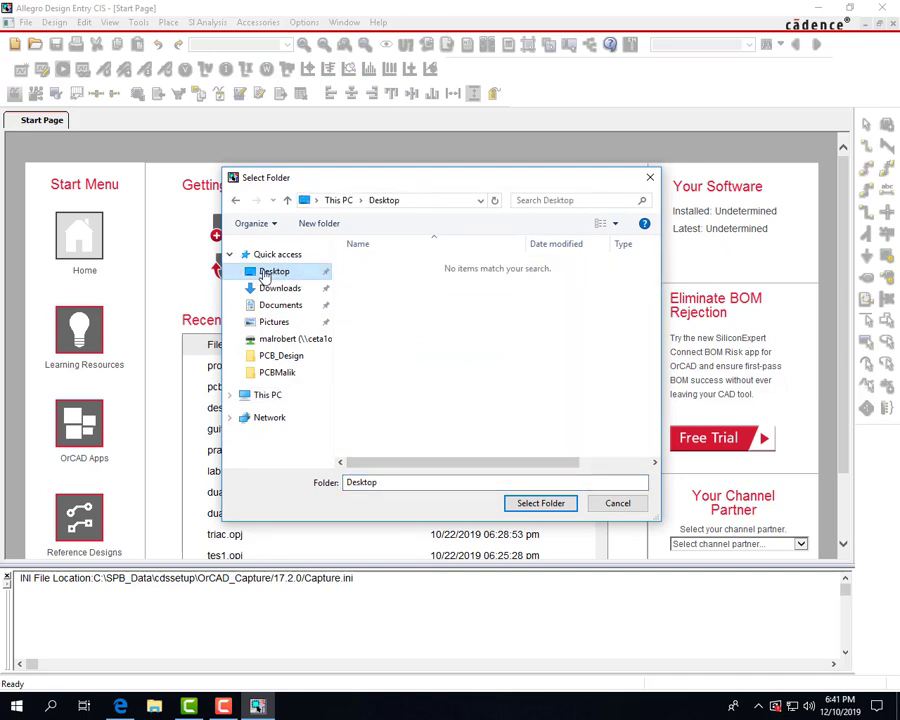
right_click(431, 347)
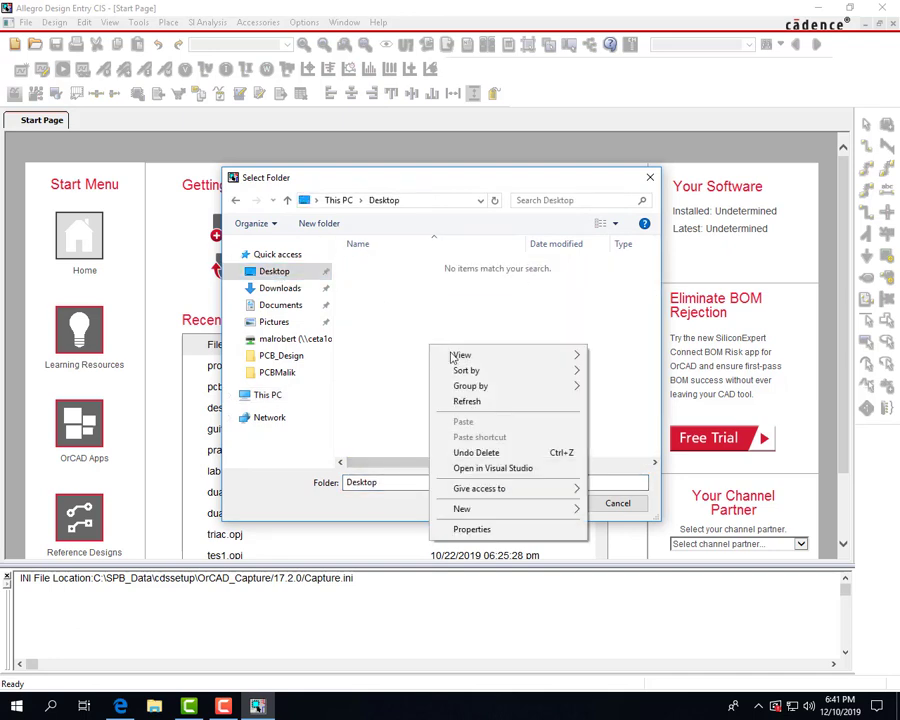
mouse_move(549, 511)
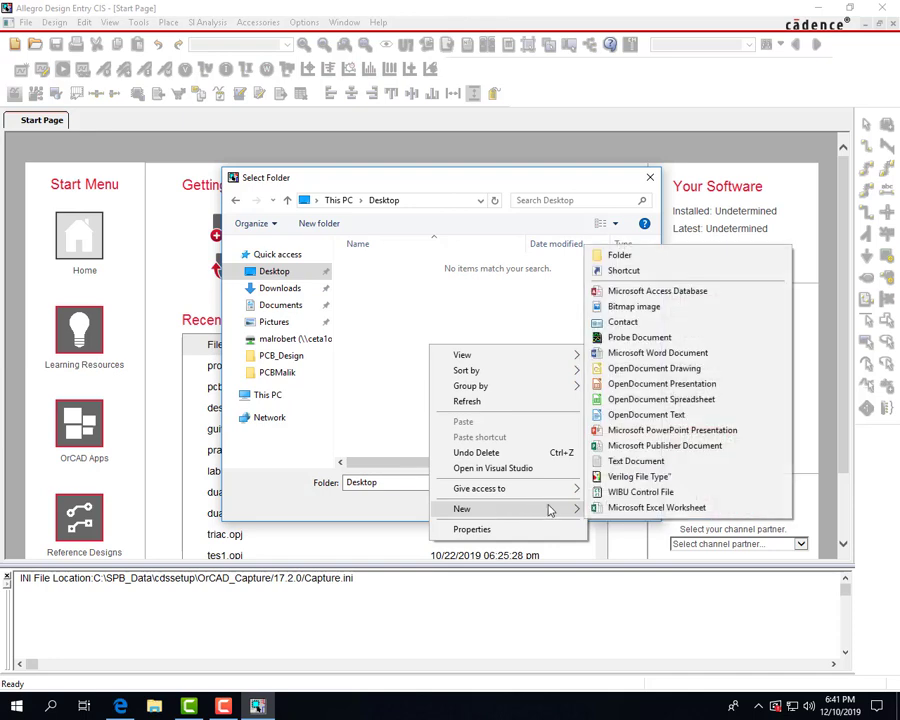
click(614, 256)
text(Proj1)
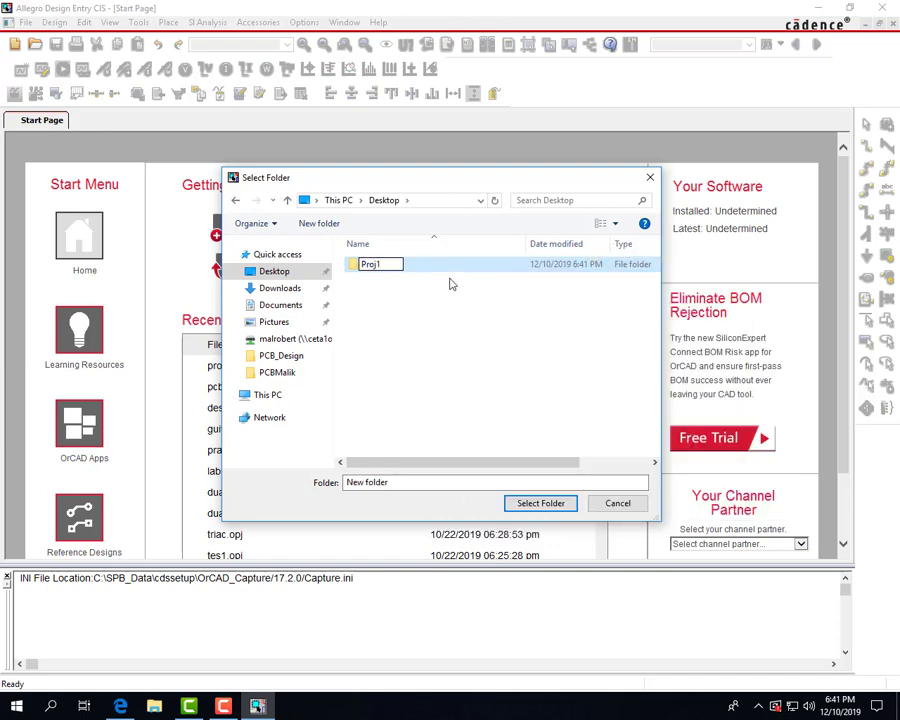
click(450, 279)
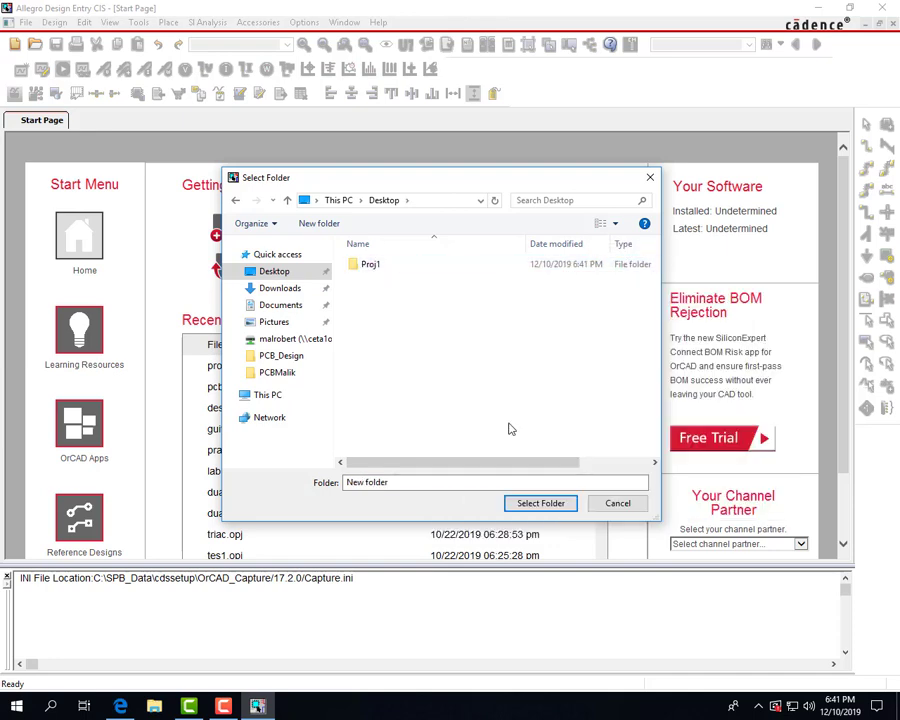
click(387, 268)
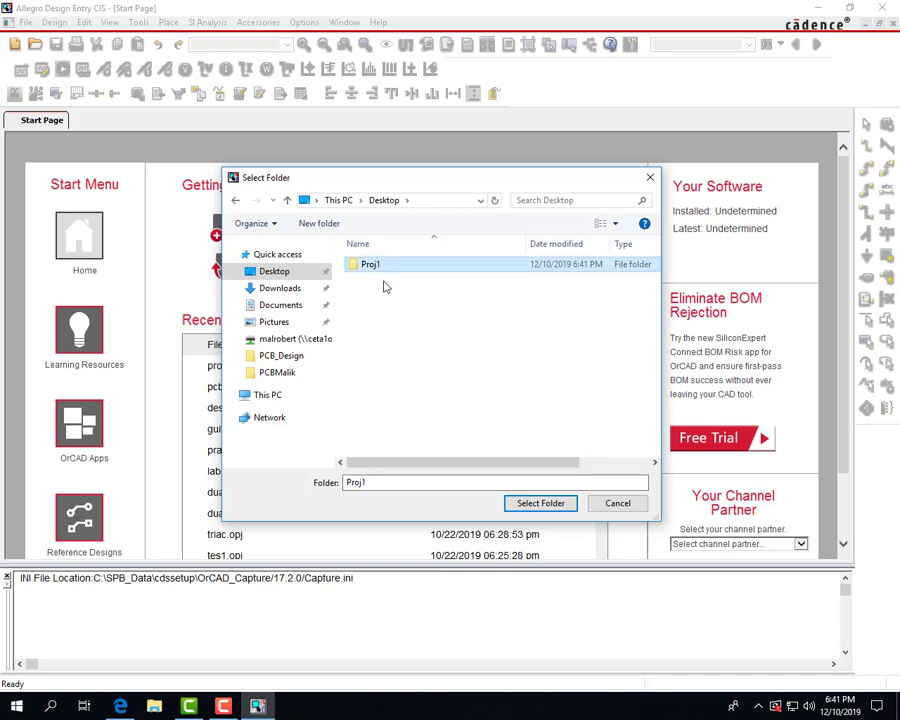
click(540, 503)
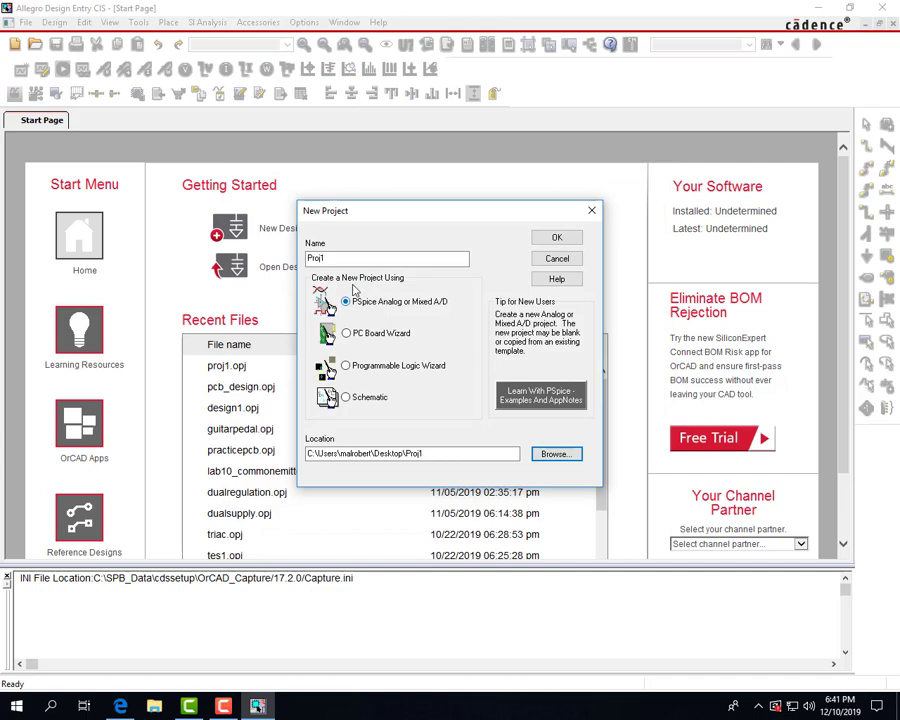
Create the PSpice project based upon the existing project AnalogGNDSymbol.opj.
click(561, 238)
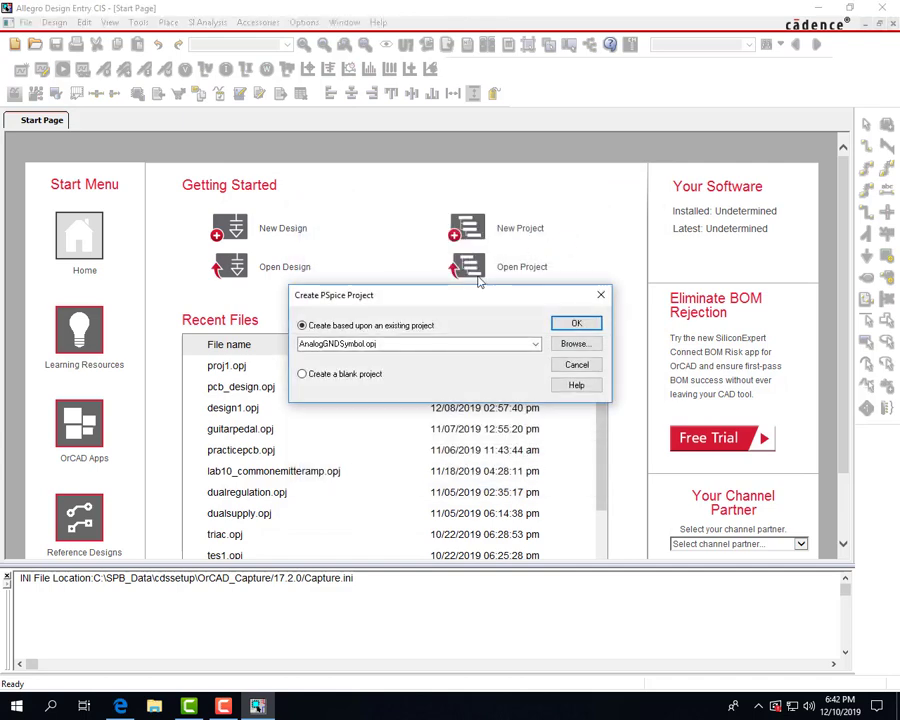
click(536, 343)
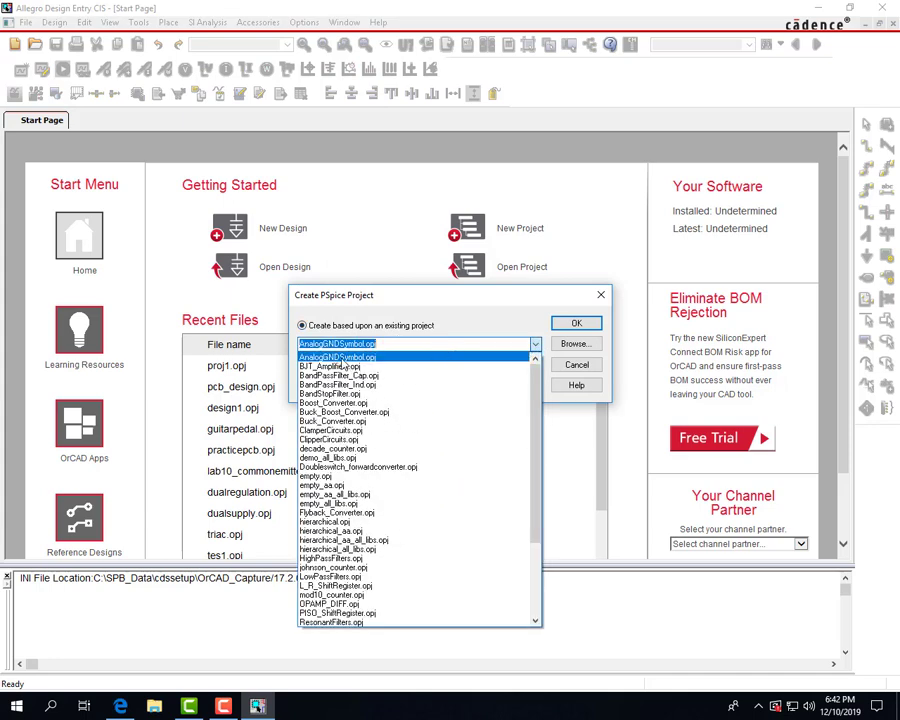
click(338, 357)
click(577, 323)
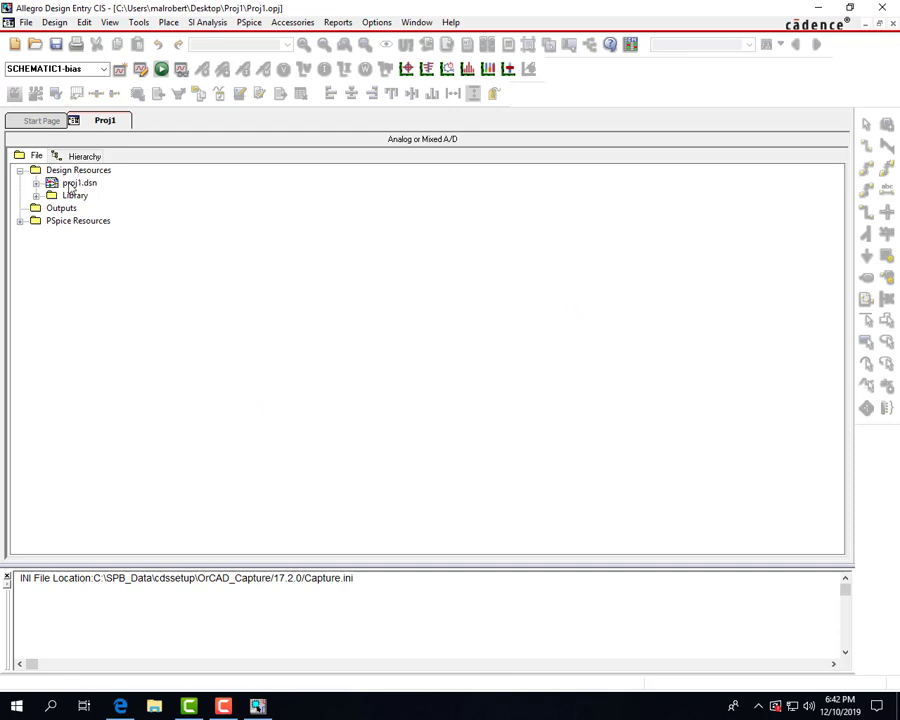
Open PAGE1 of SCHEMATIC1 in proj1.dsn and delete the template's GND_0 symbol with its note.
double_click(72, 184)
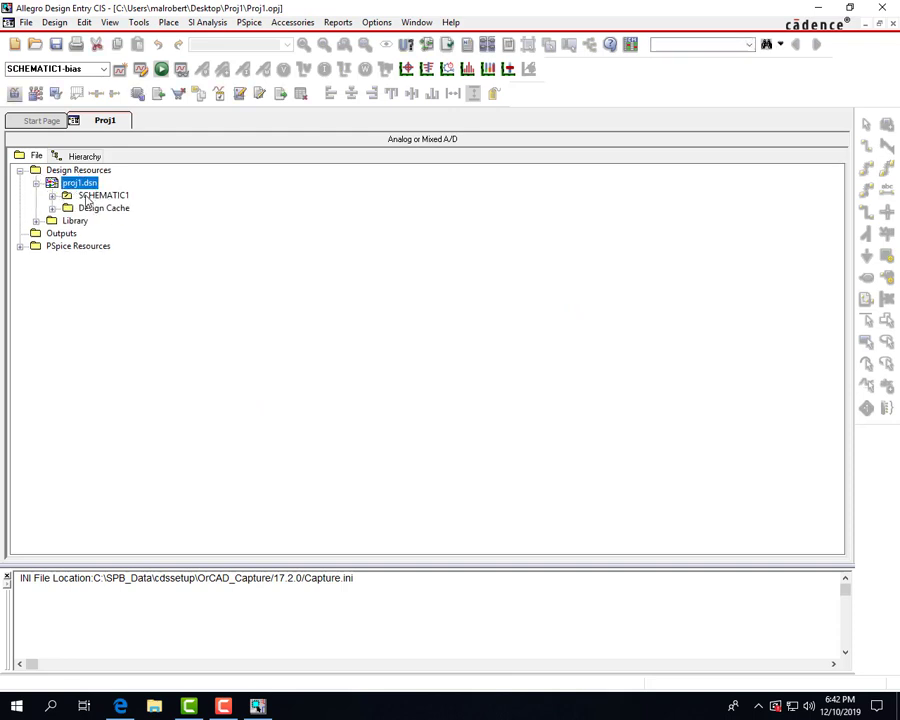
double_click(108, 196)
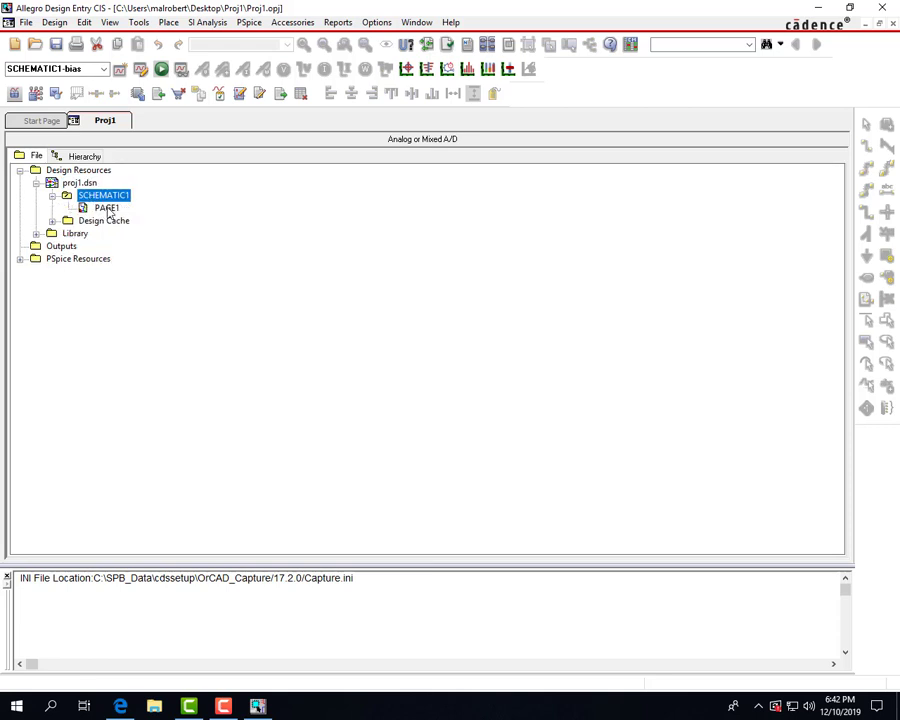
double_click(107, 208)
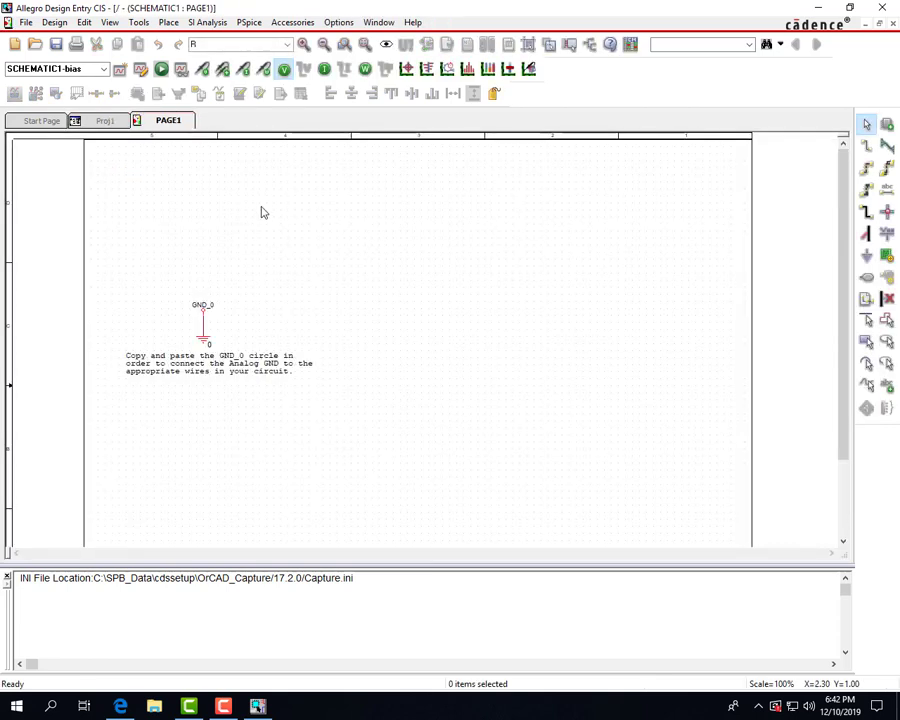
drag(350, 395, 126, 300)
key(Delete)
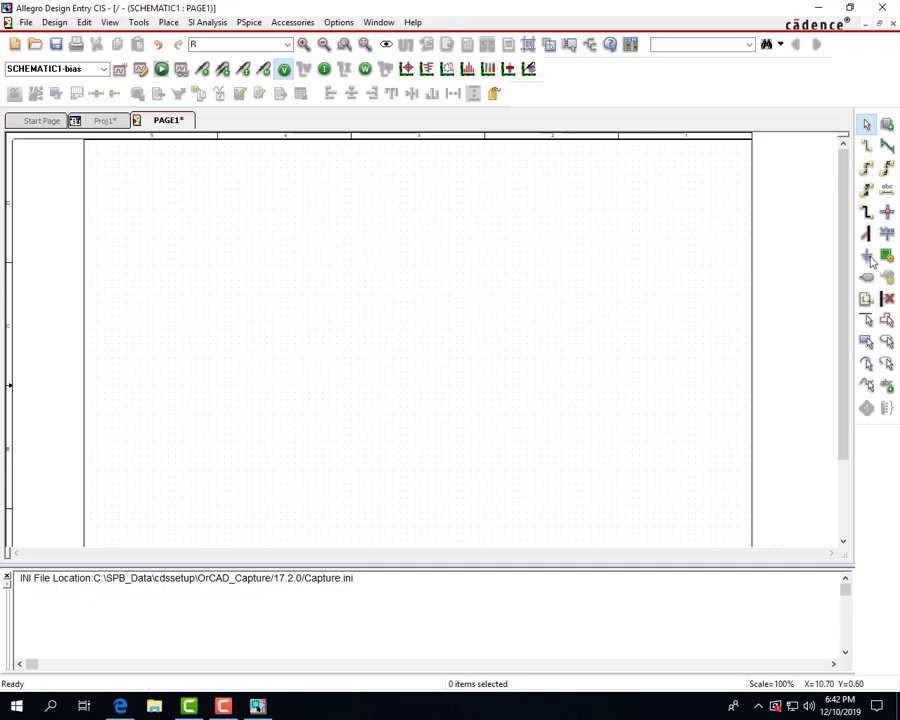
Place one 0/CAPSYM ground symbol in the left part of the schematic page.
click(867, 256)
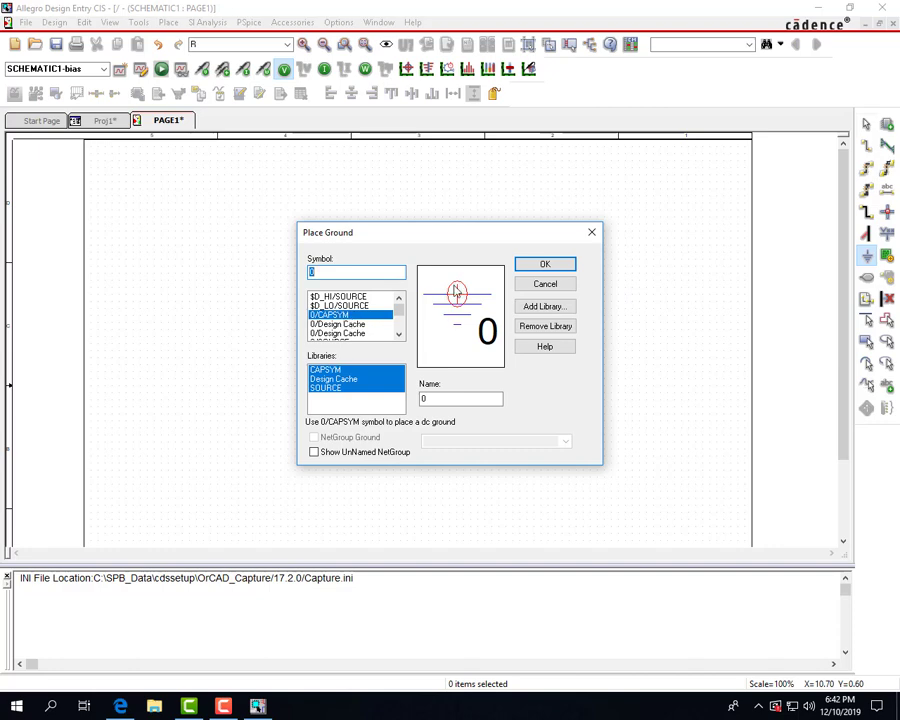
click(540, 266)
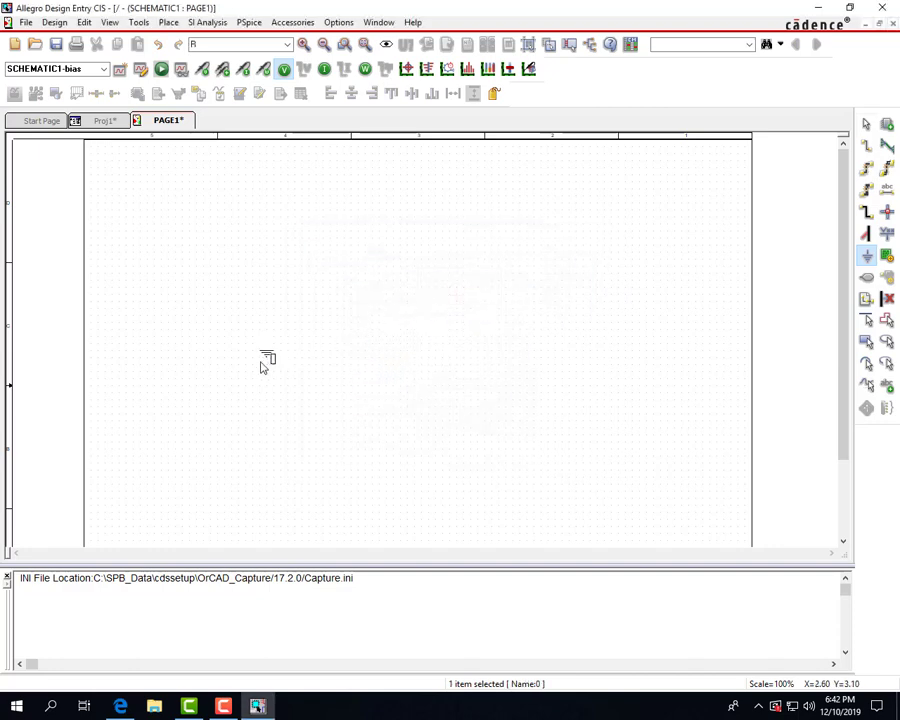
click(229, 375)
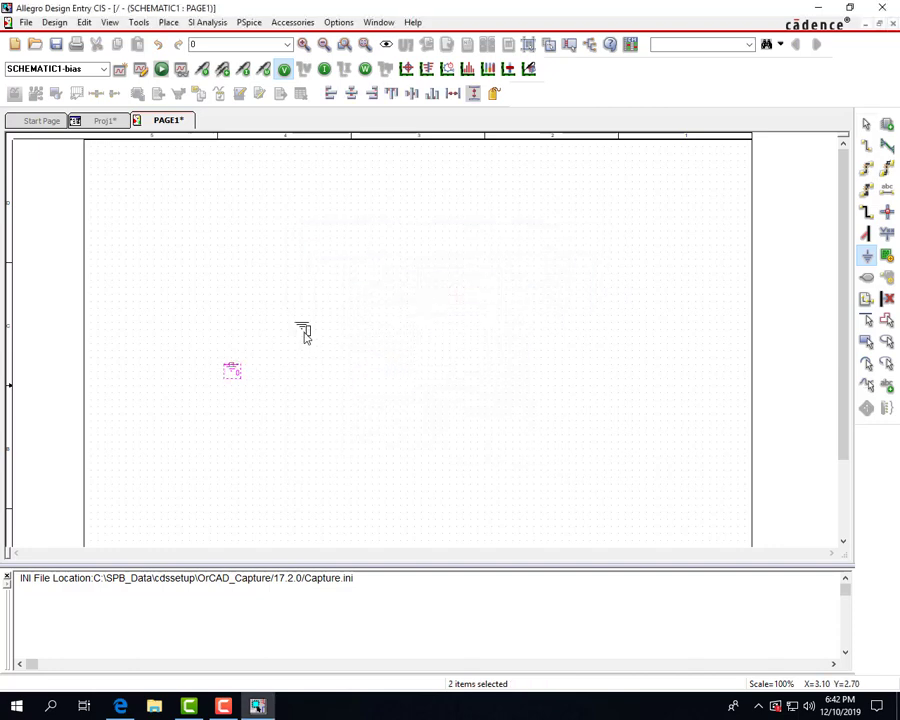
key(Escape)
click(362, 329)
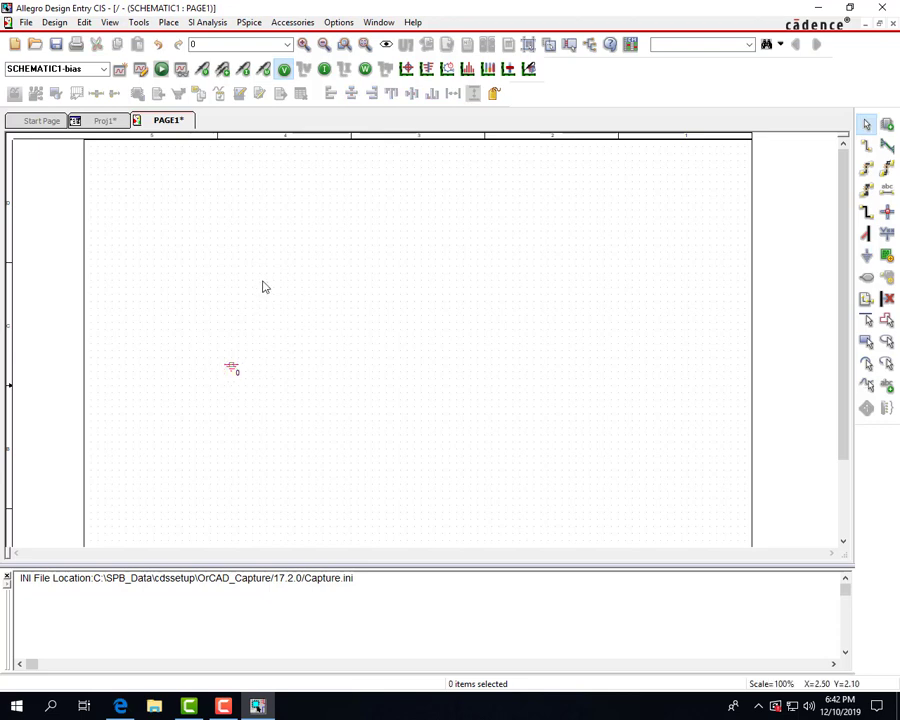
Open part placement and select all available part libraries for the part search.
click(887, 124)
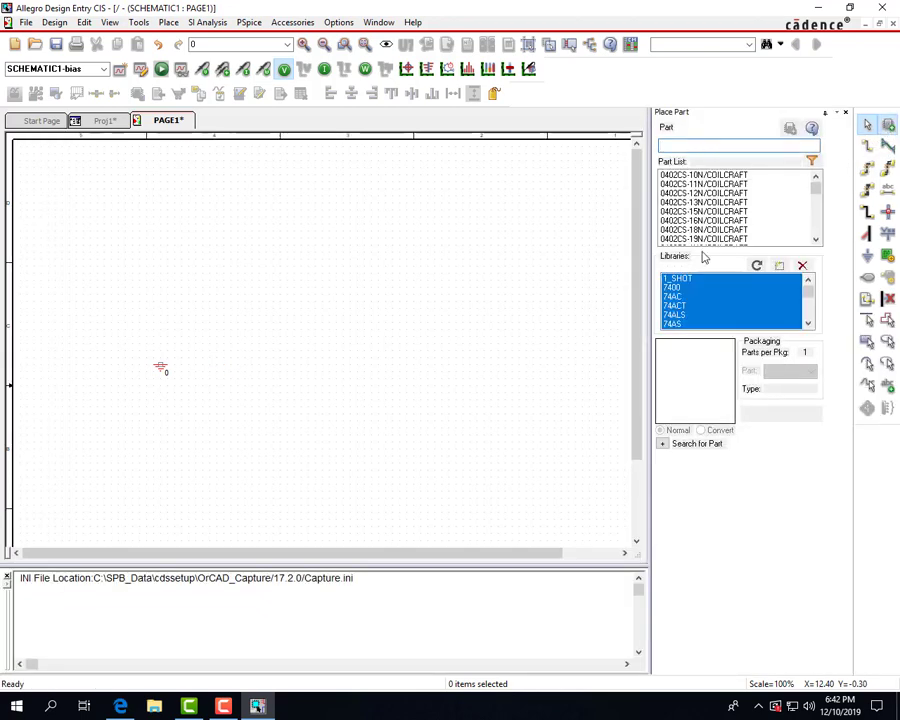
click(694, 281)
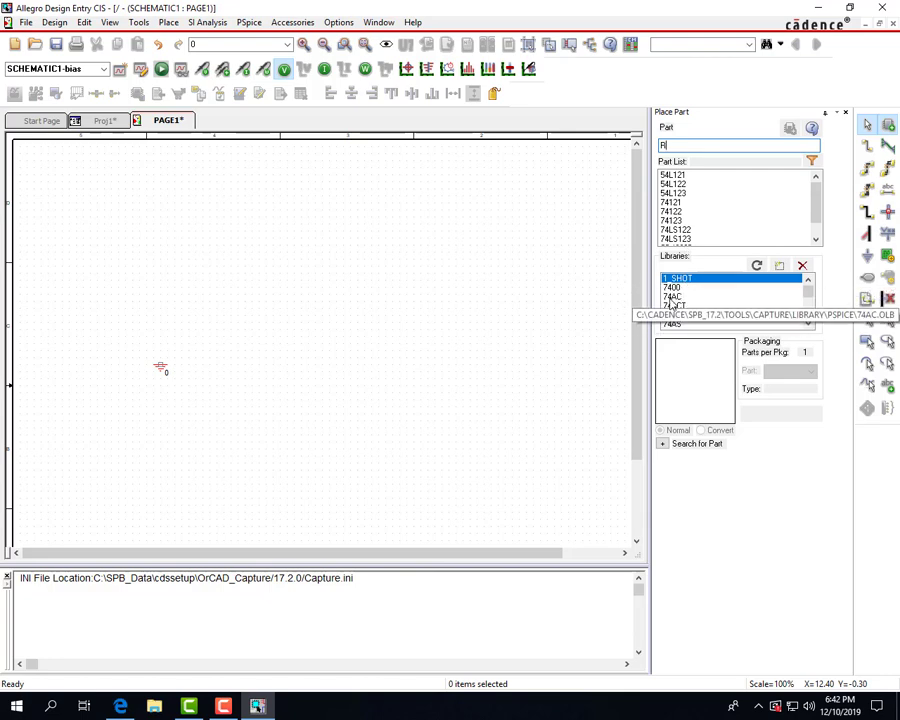
key(ctrl+a)
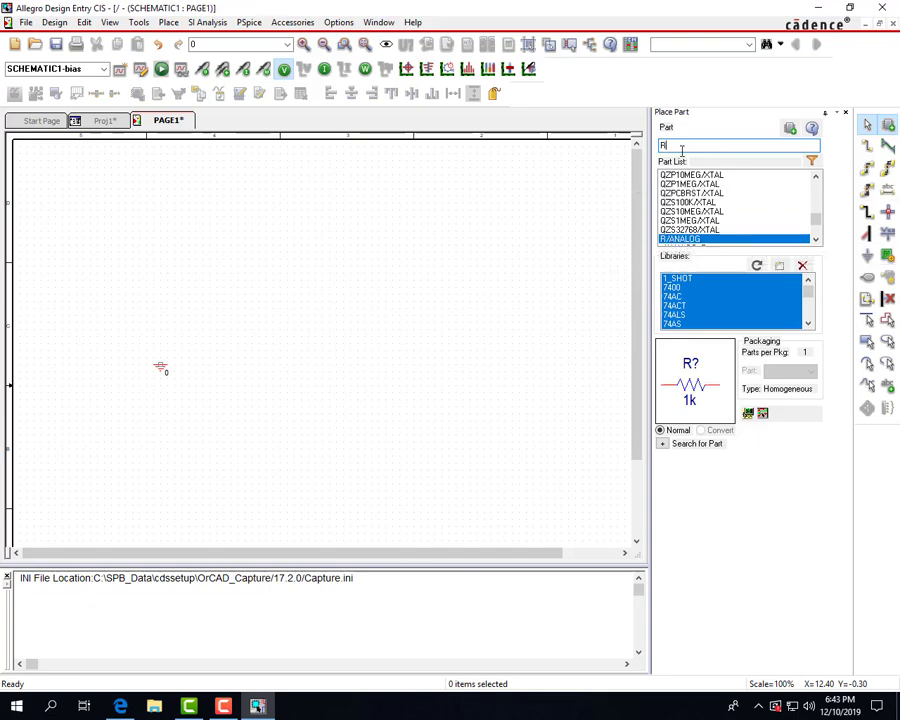
Place an R/ANALOG resistor vertically to the right of the ground symbol and move the ground symbol slightly lower.
text(C)
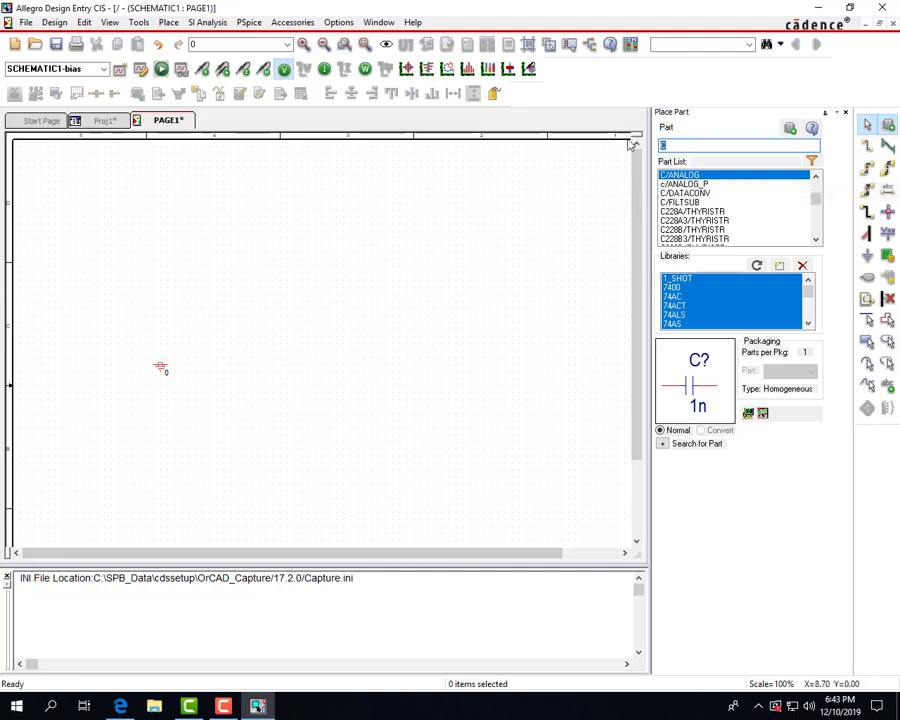
key(BackSpace)
text(R)
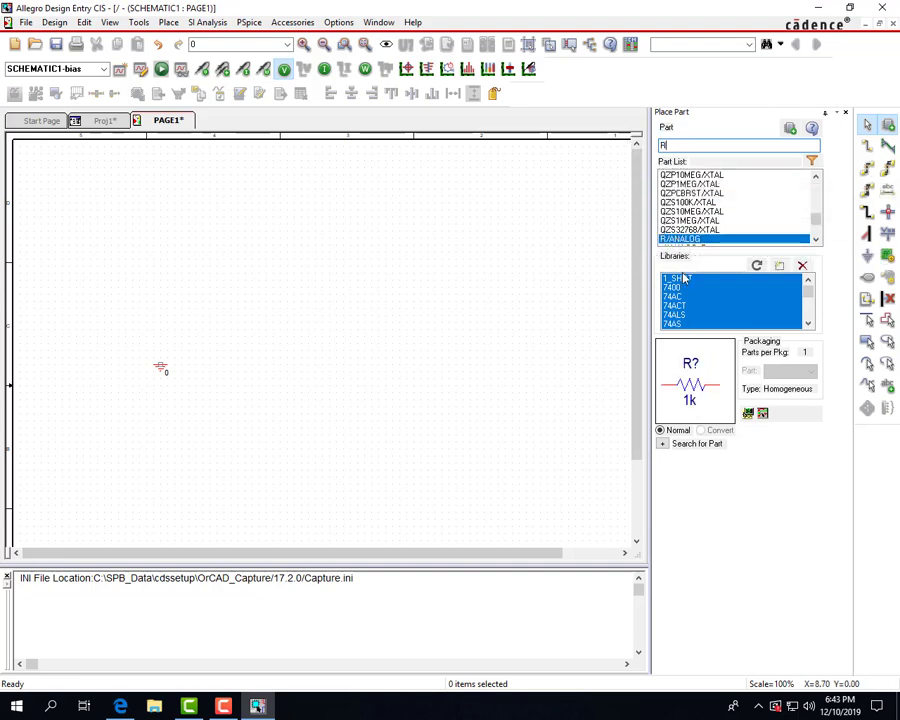
double_click(680, 239)
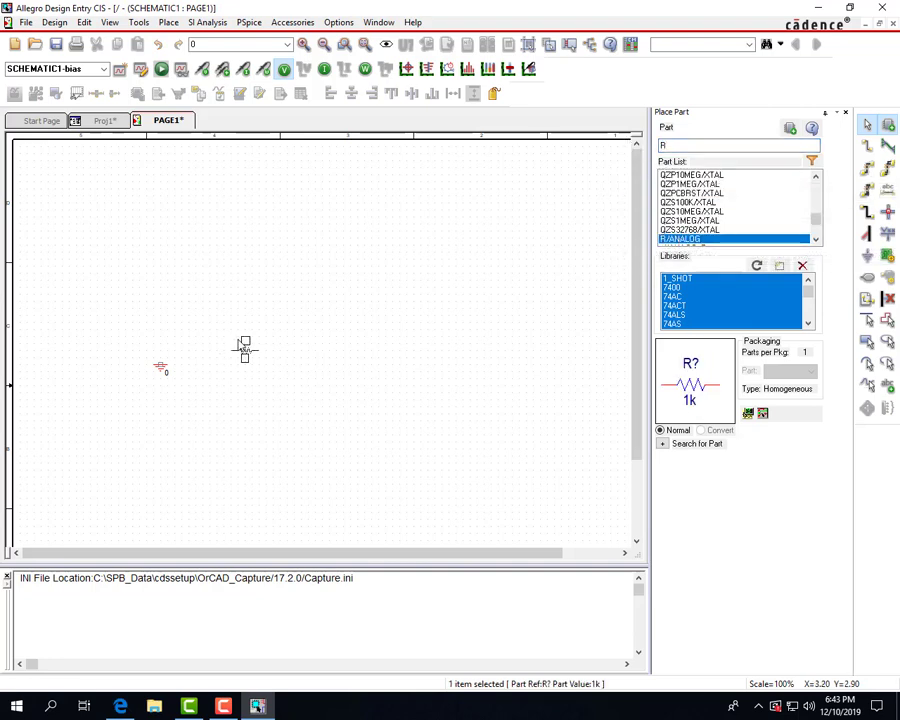
click(234, 339)
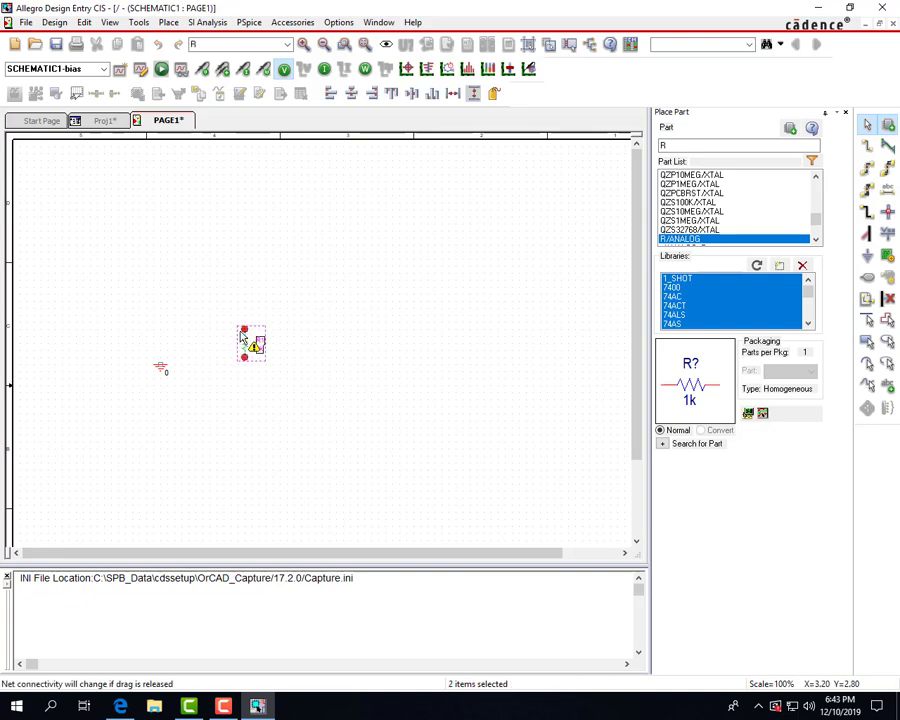
key(Escape)
drag(162, 366, 161, 381)
click(246, 377)
Place one VDC/SOURCE part directly above the ground symbol and finish placing parts.
drag(671, 147, 654, 146)
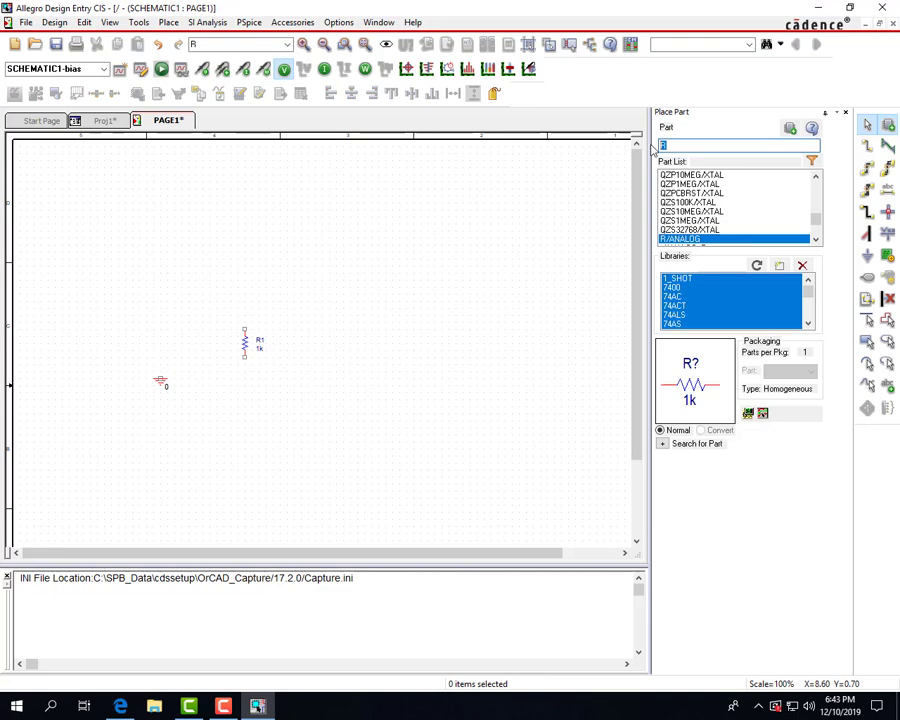
text(VDC)
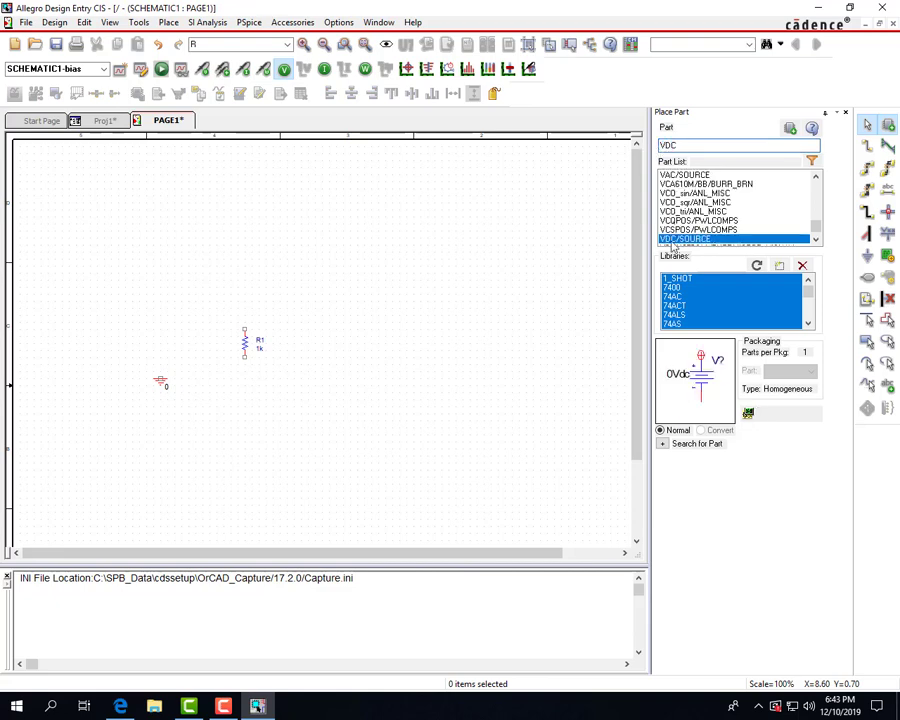
double_click(686, 240)
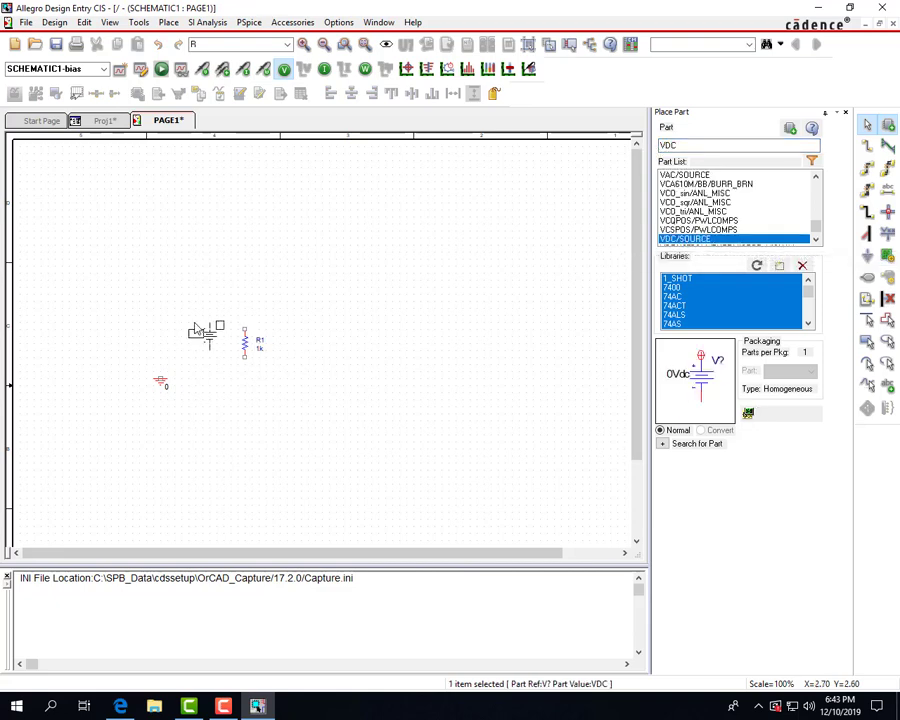
click(157, 339)
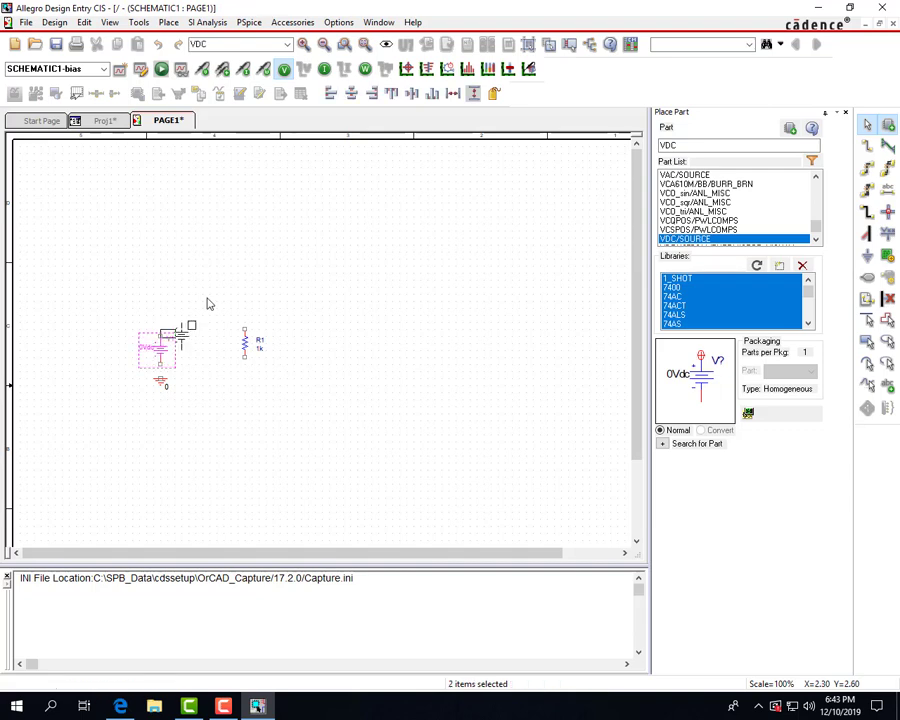
key(Escape)
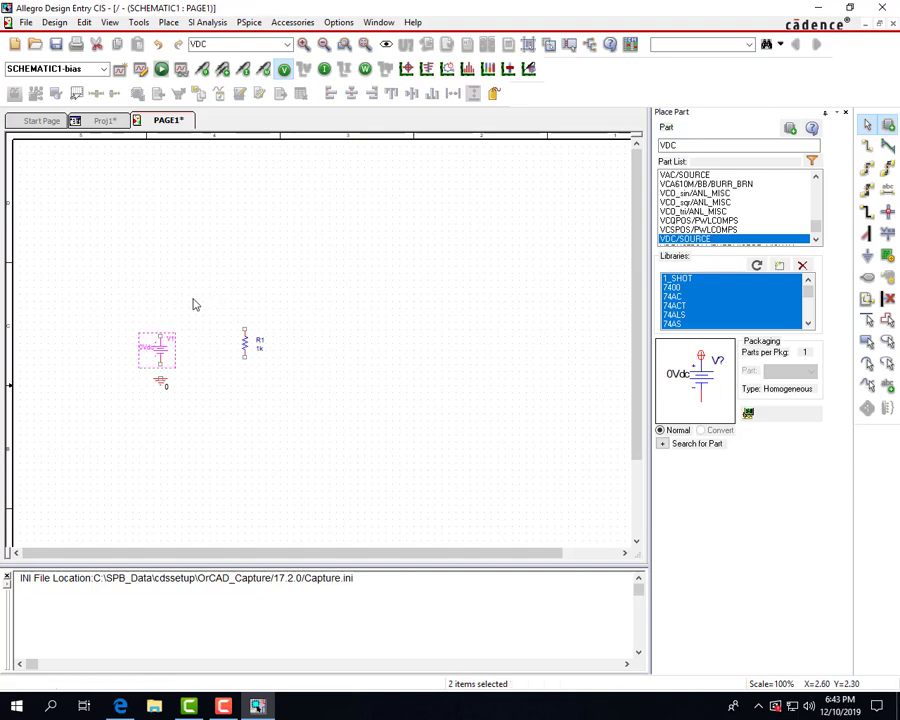
Draw a trial wire with several bends in the empty area above the DC source and delete it.
click(869, 148)
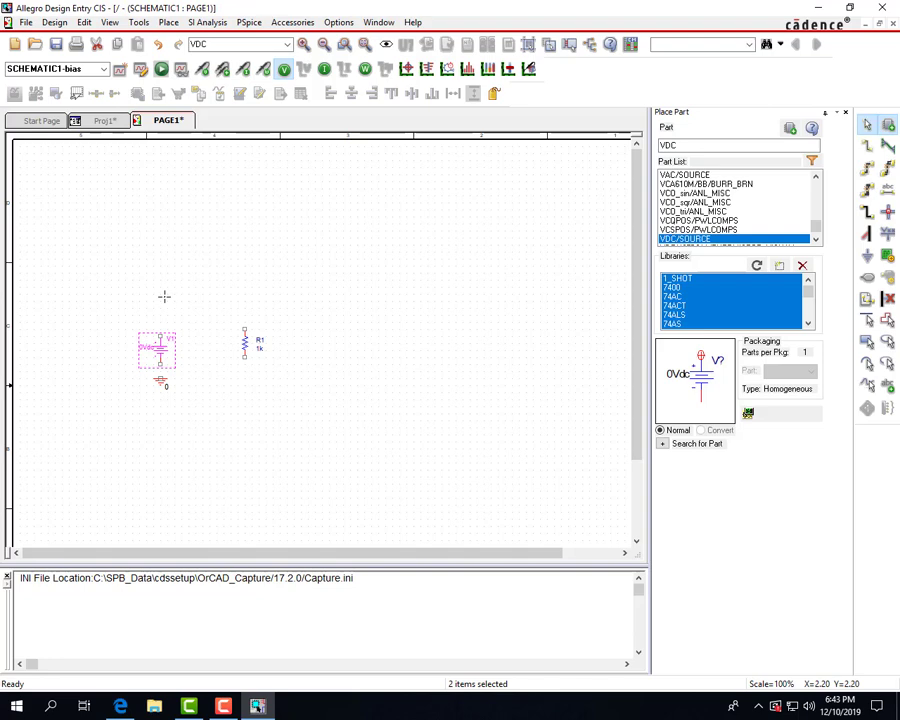
key(Escape)
key(w)
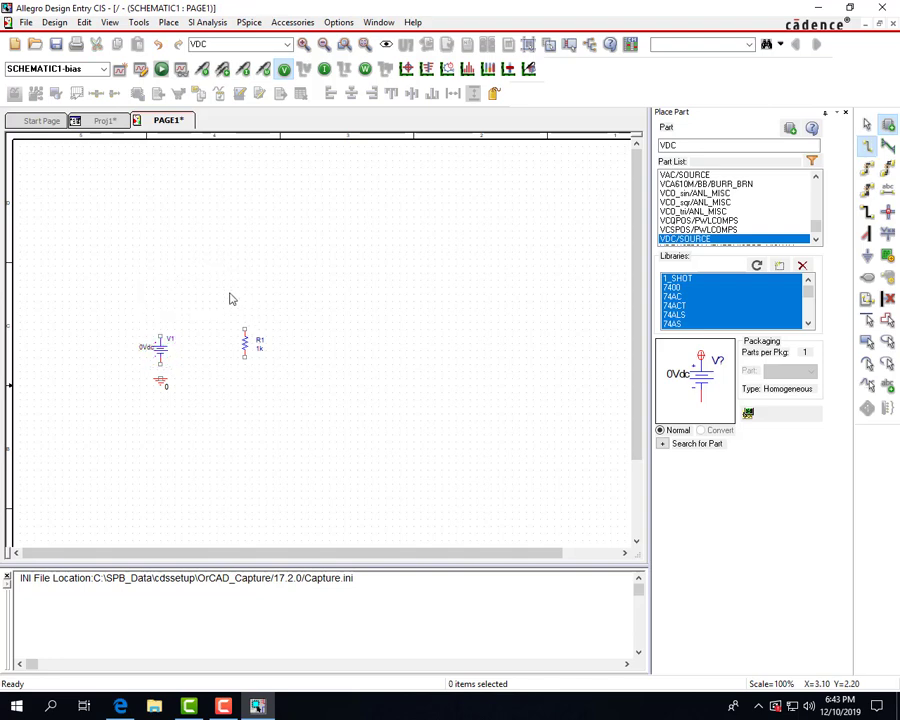
click(157, 276)
click(190, 294)
click(182, 243)
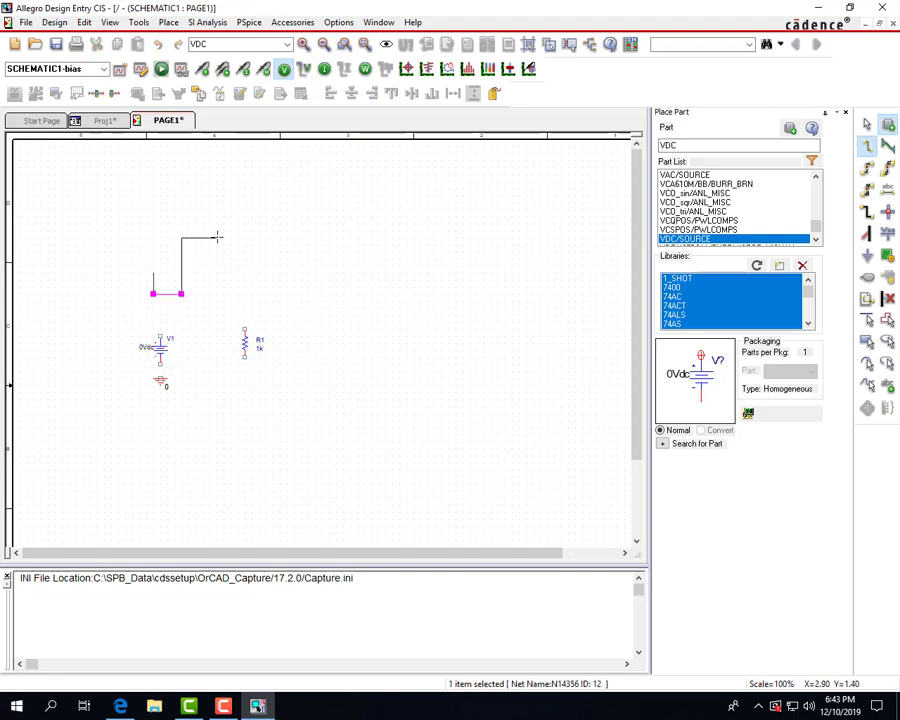
click(215, 245)
key(Escape)
drag(217, 298, 133, 231)
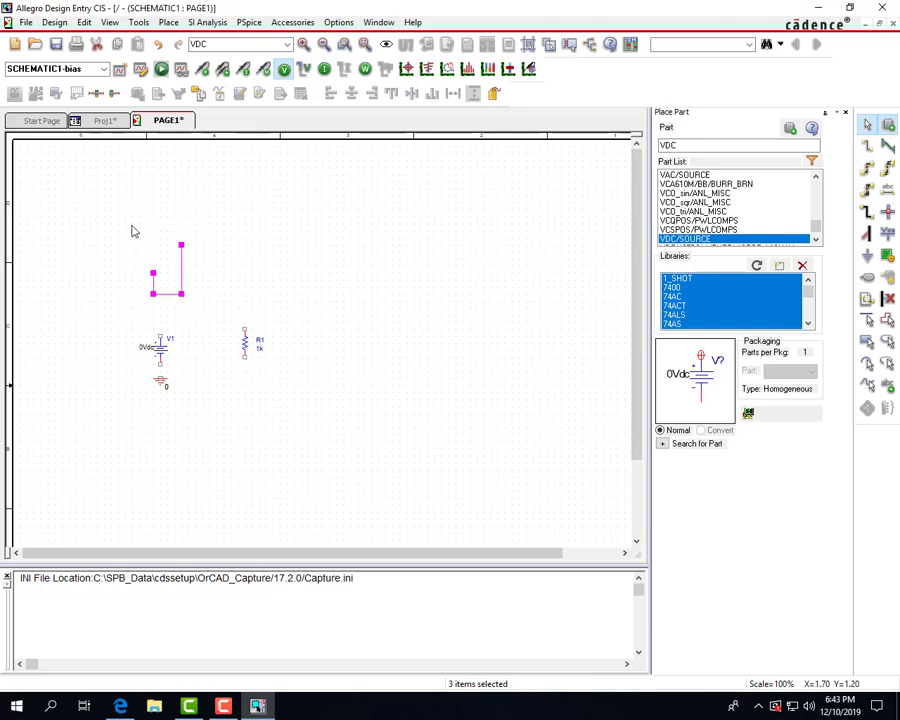
key(Delete)
Wire the DC source's positive terminal up and across to the upper end of resistor R1.
key(w)
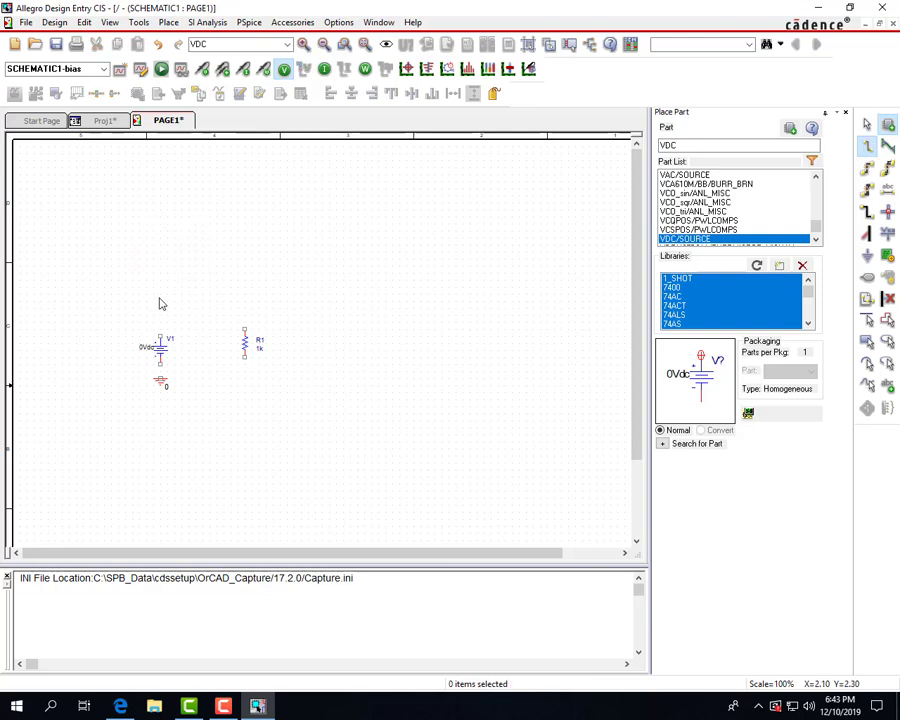
click(160, 331)
click(246, 315)
click(243, 326)
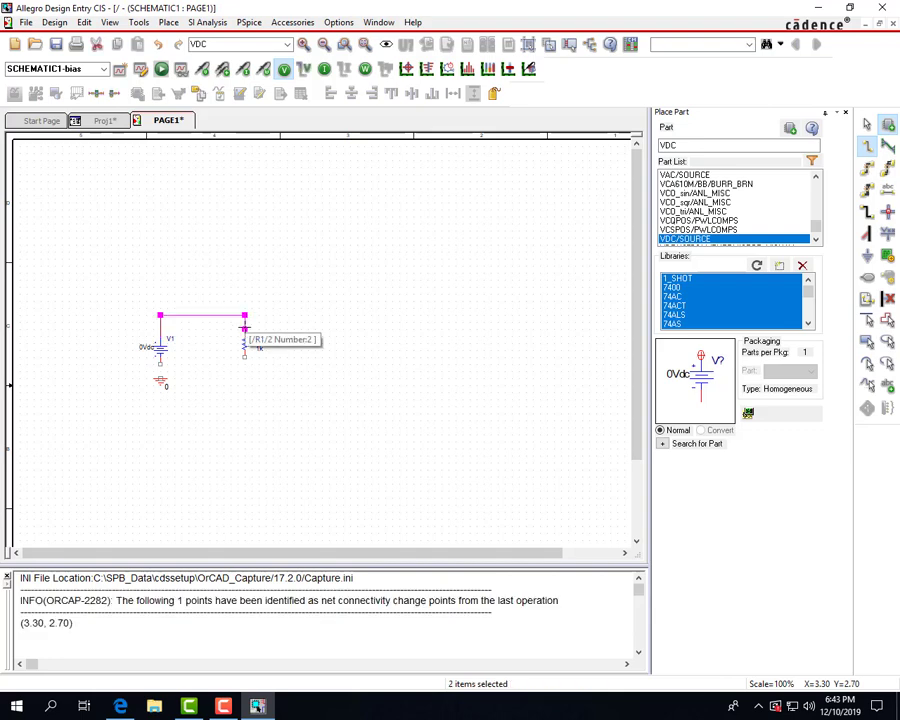
Wire the lower end of R1 to the ground symbol and connect the DC source's negative terminal to ground.
click(244, 375)
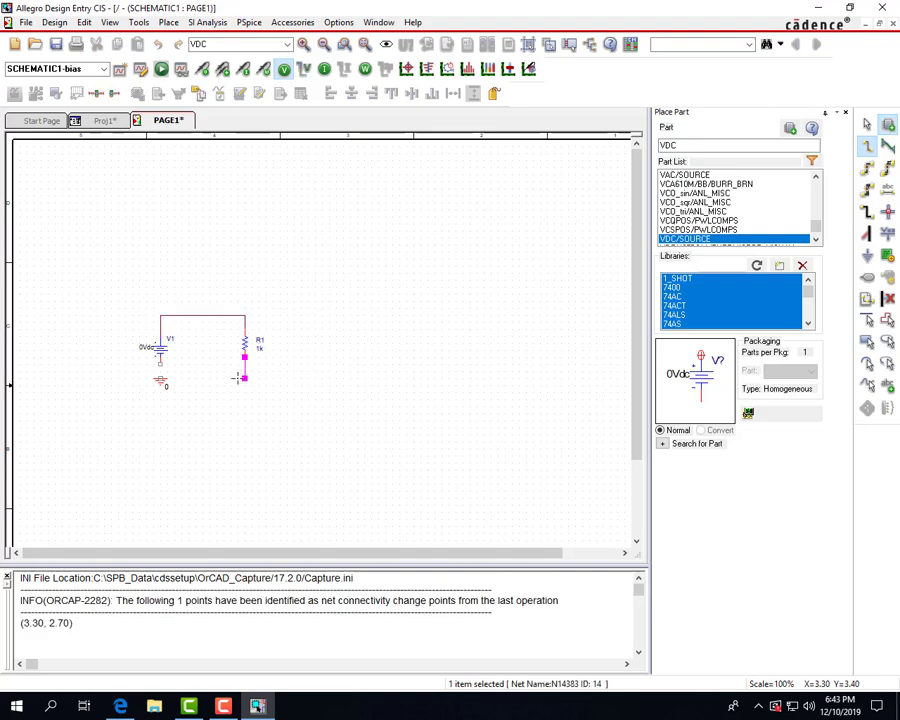
click(160, 379)
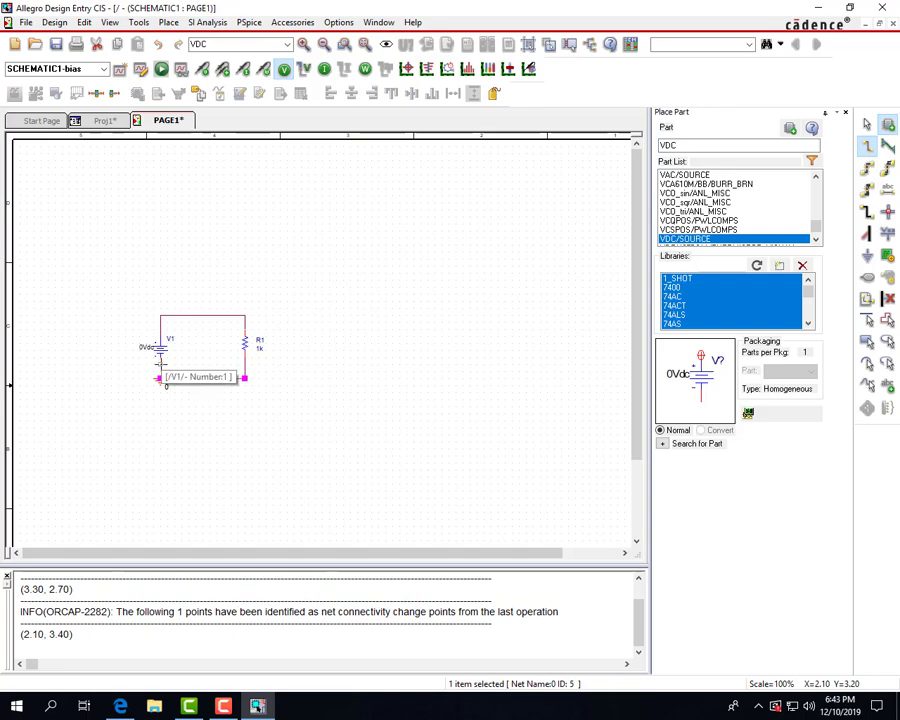
click(160, 364)
click(160, 379)
key(Escape)
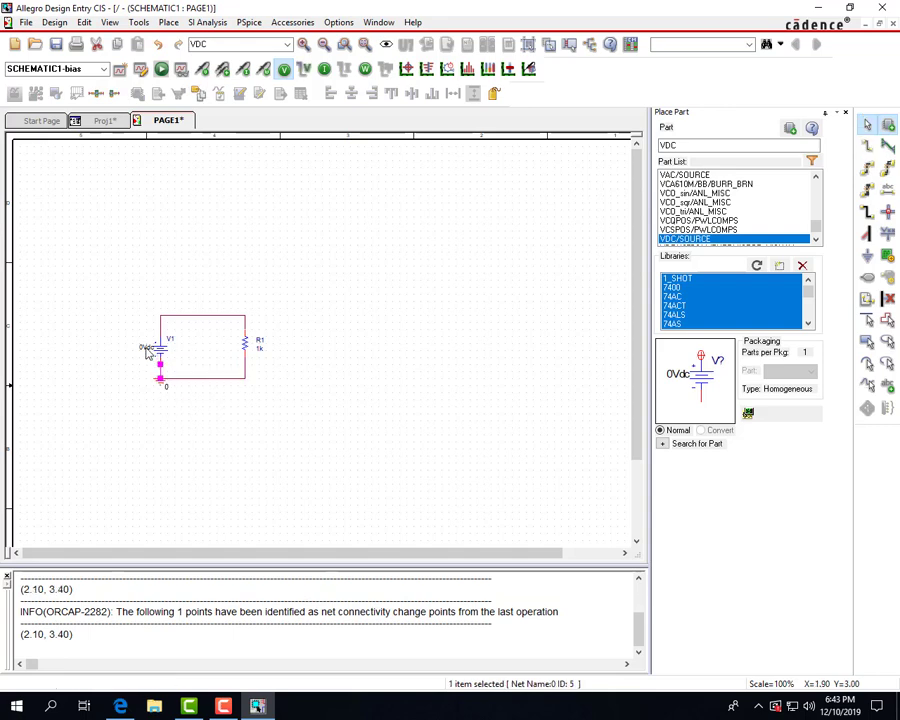
Examine the DC source's value display properties and its full property list, and return to the schematic page.
double_click(146, 348)
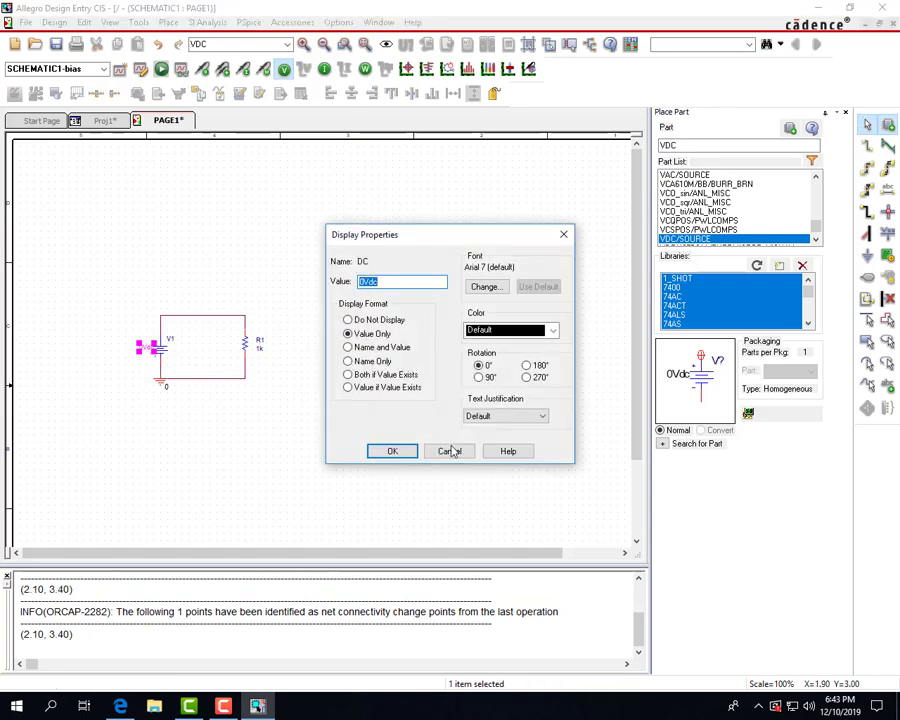
click(449, 451)
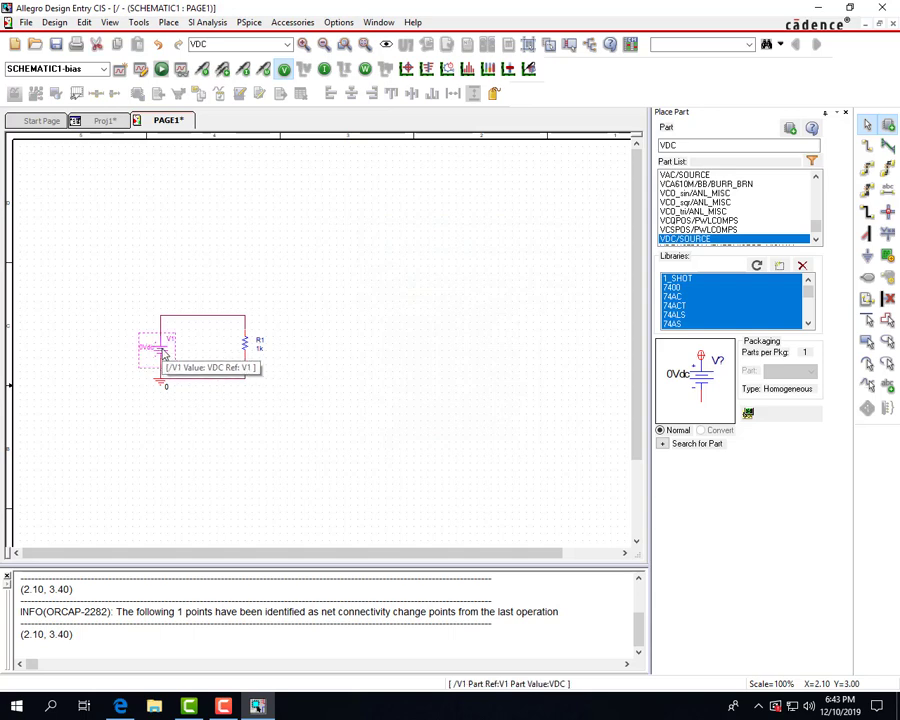
double_click(162, 358)
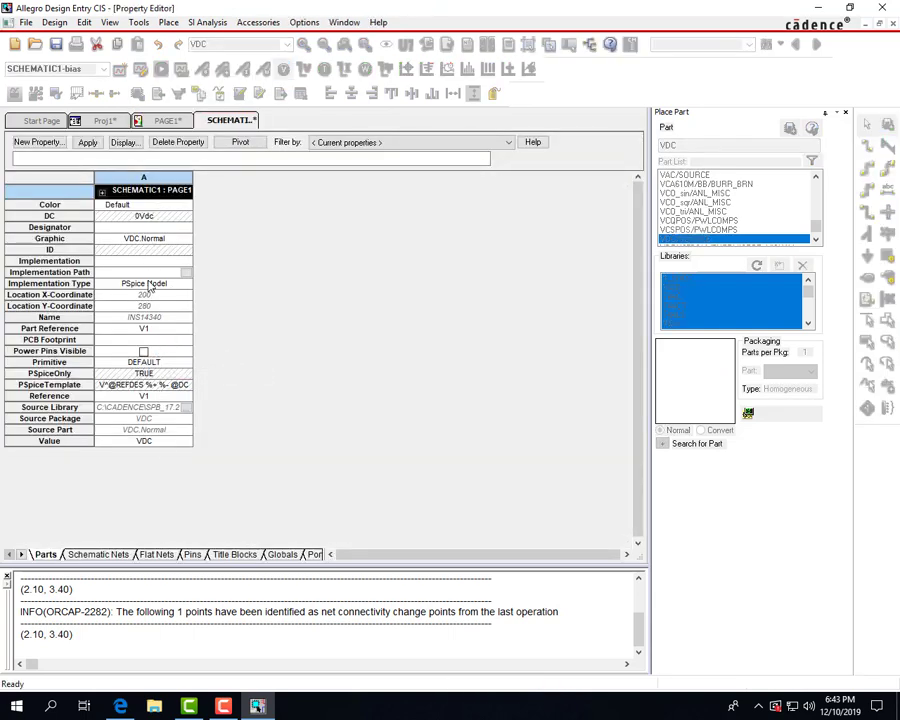
click(168, 120)
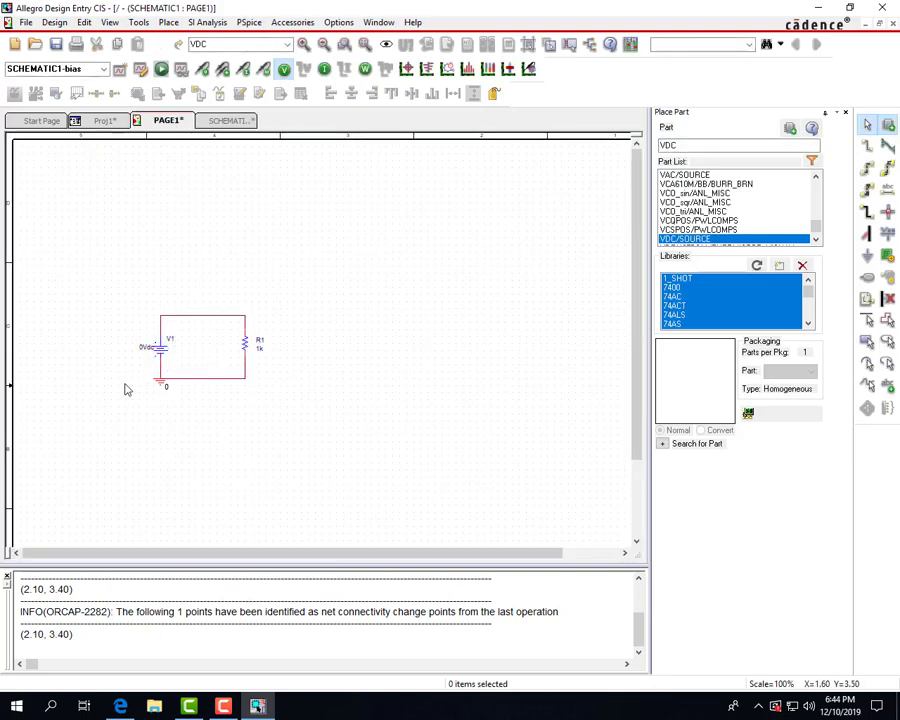
Set the DC source's value to 10Vdc and keep the value of resistor R1 at 1k.
double_click(147, 347)
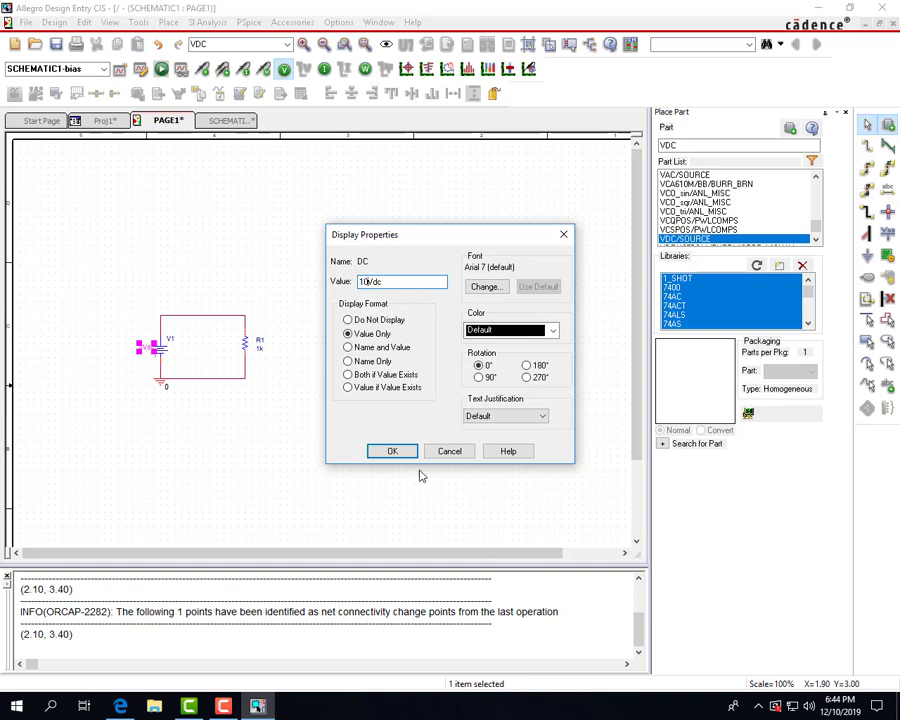
click(393, 451)
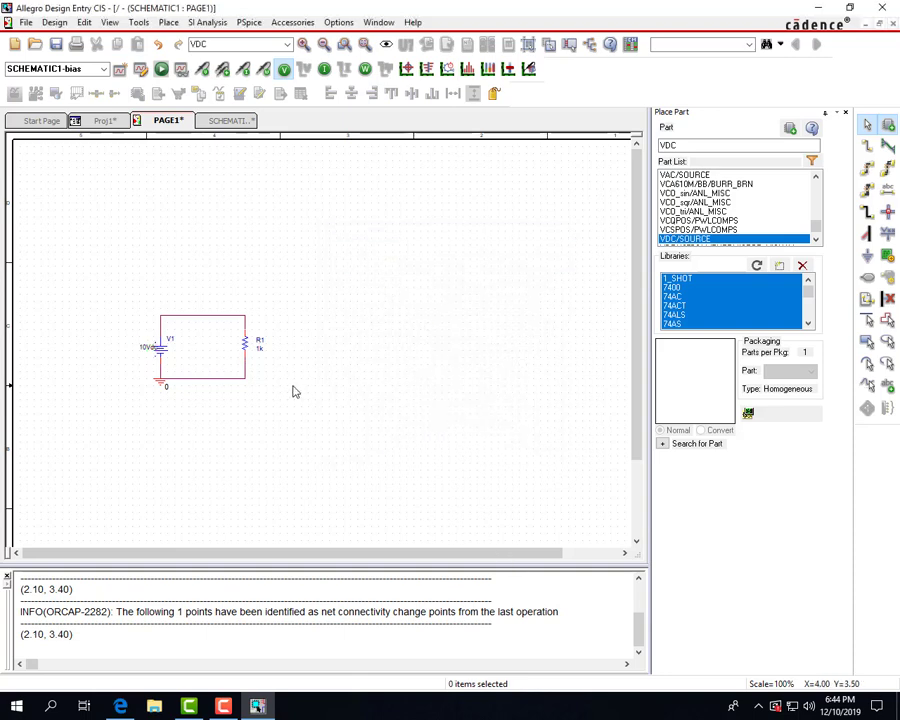
double_click(260, 350)
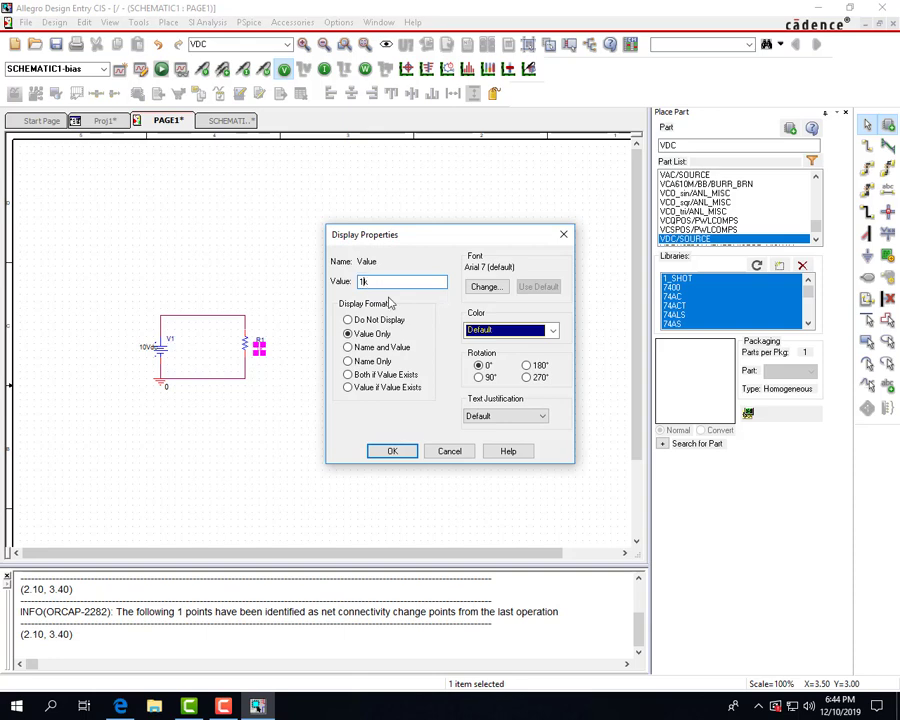
click(404, 451)
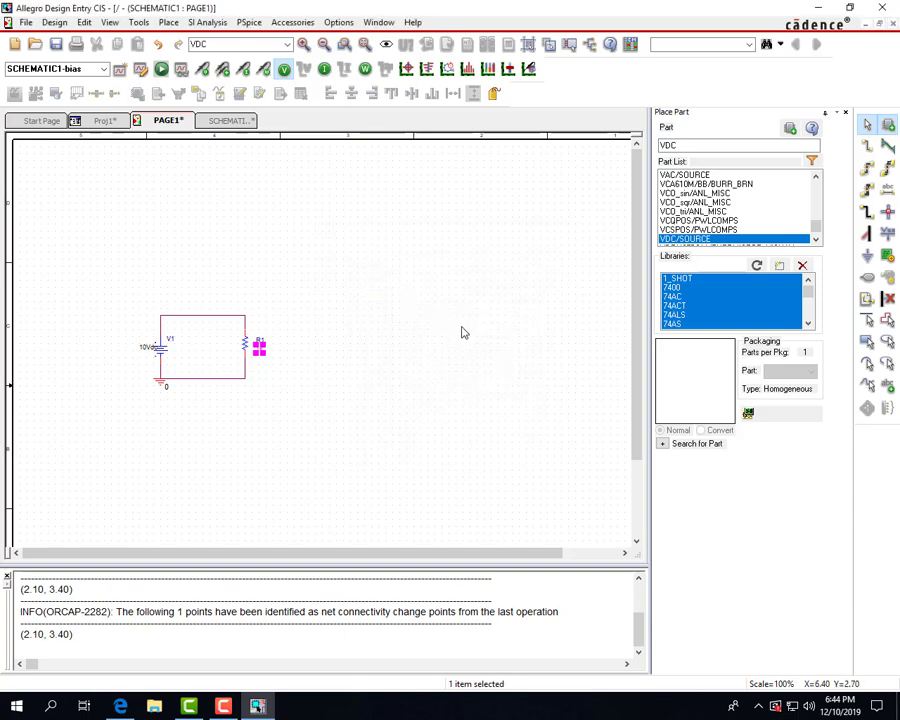
click(387, 427)
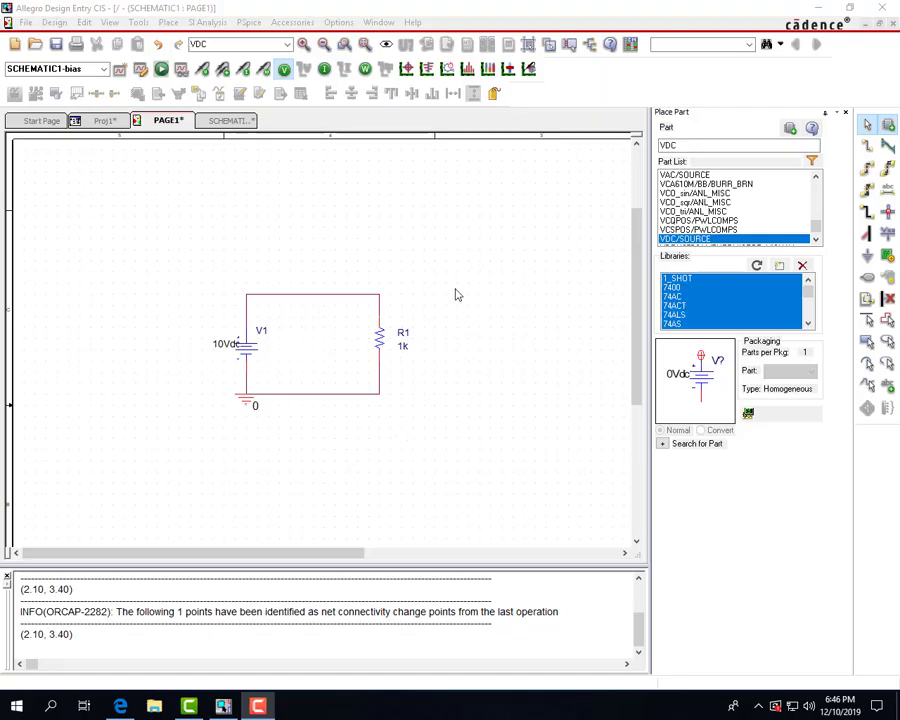
Zoom in and out around the circuit to inspect the source, resistor, ground and wiring.
right_click(489, 311)
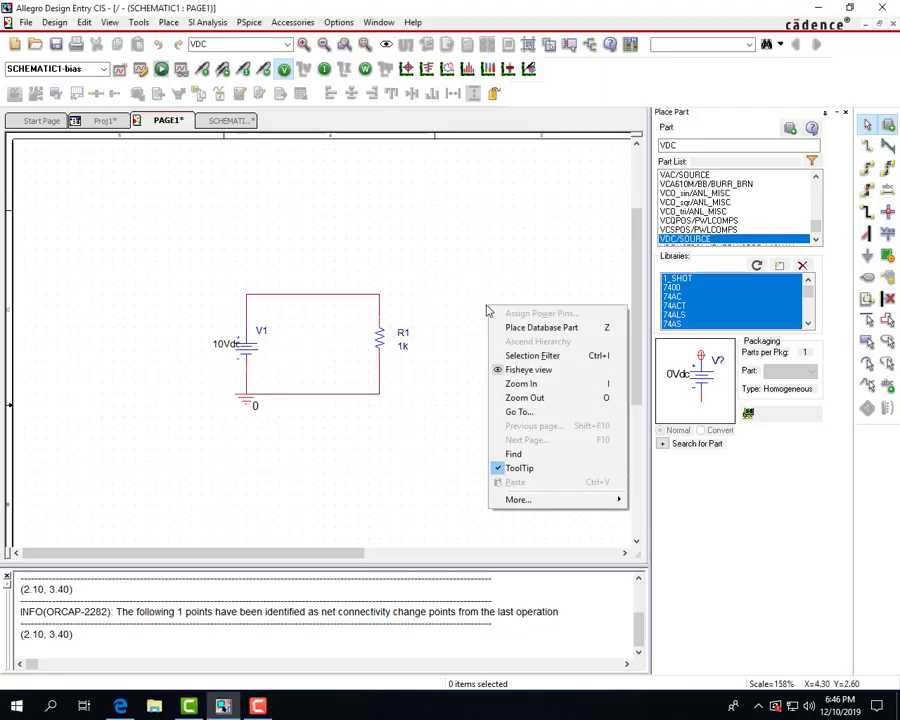
click(543, 387)
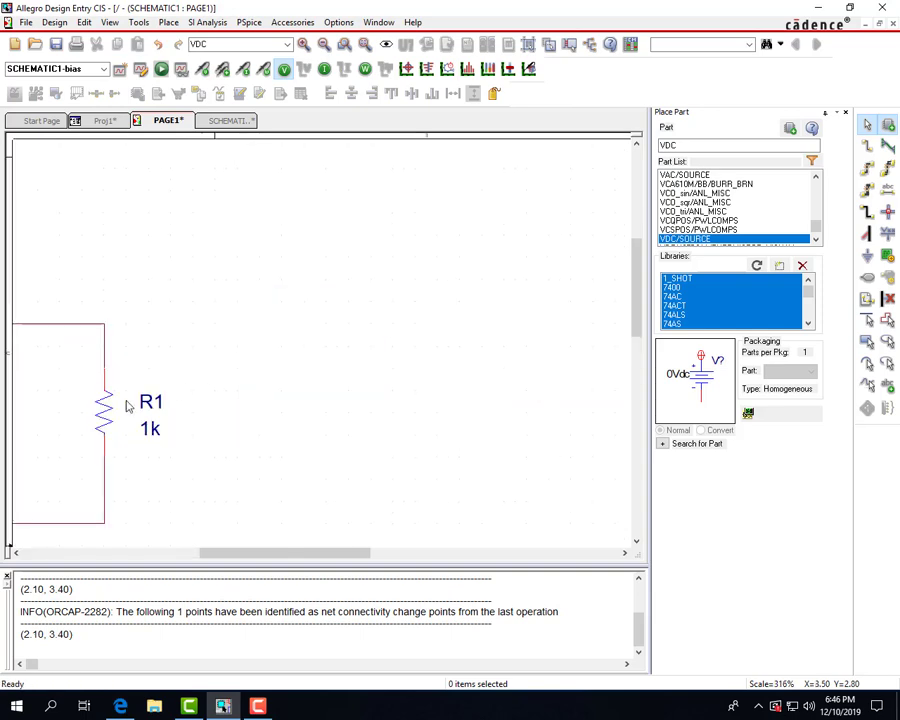
right_click(58, 430)
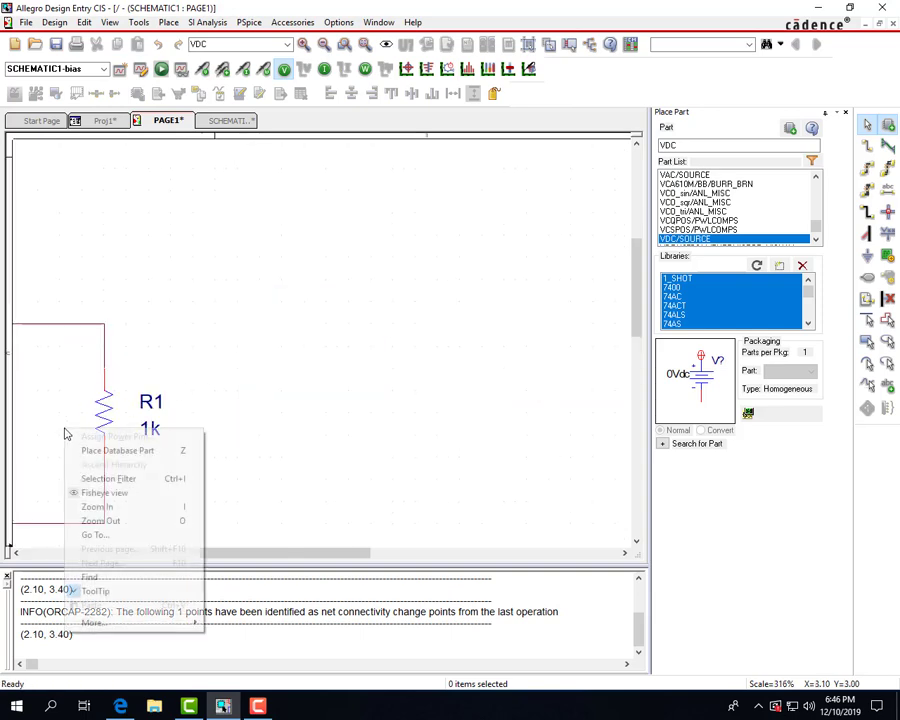
click(113, 518)
right_click(257, 343)
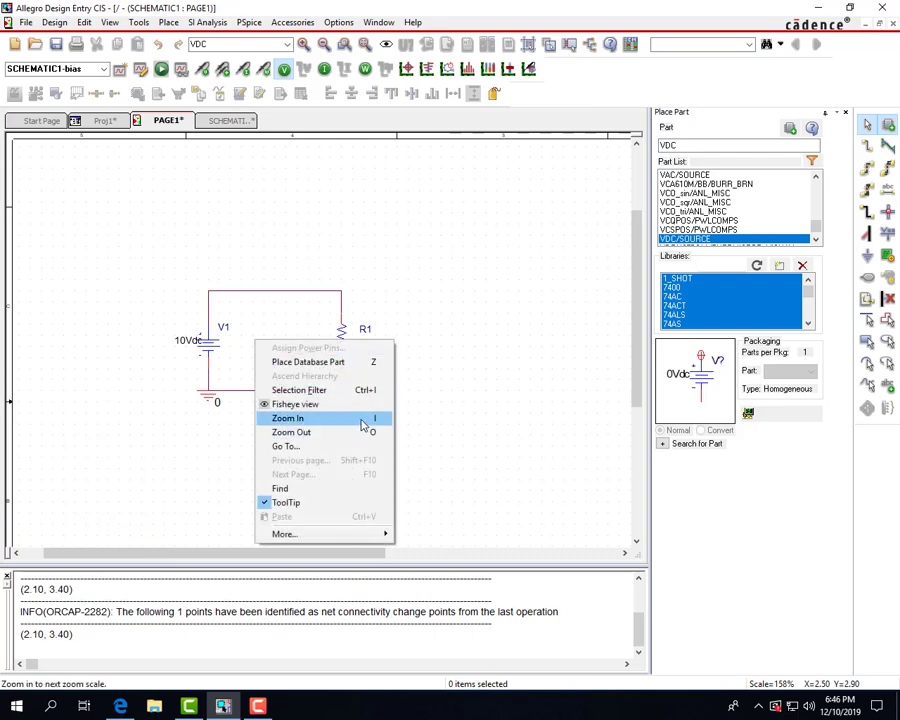
click(433, 408)
ctrl+scroll(293, 352, up, 1)
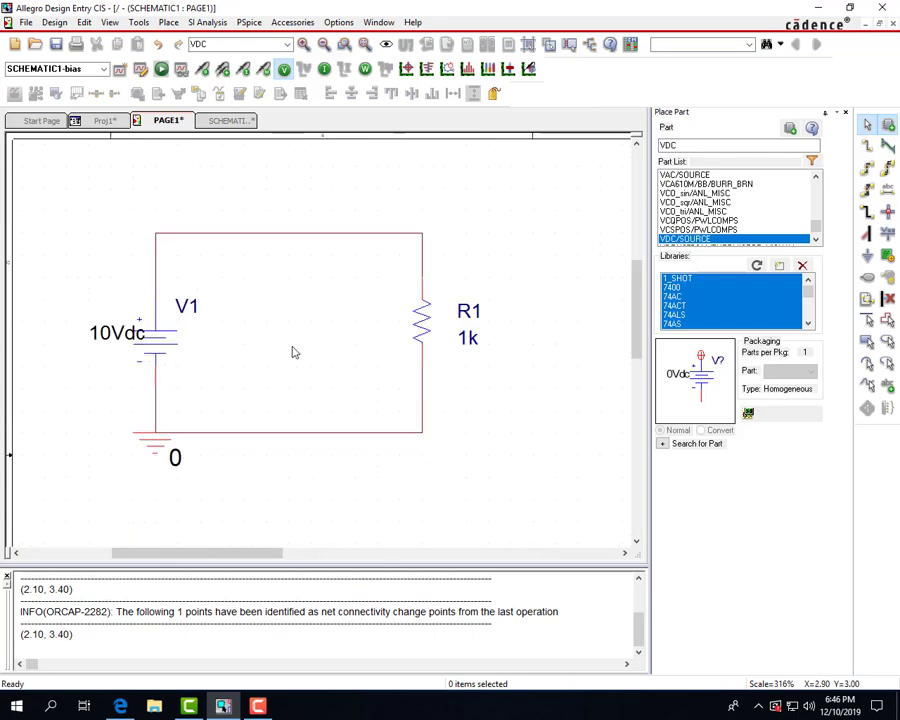
ctrl+scroll(290, 350, down, 2)
ctrl+scroll(323, 336, up, 1)
ctrl+scroll(323, 336, up, 1)
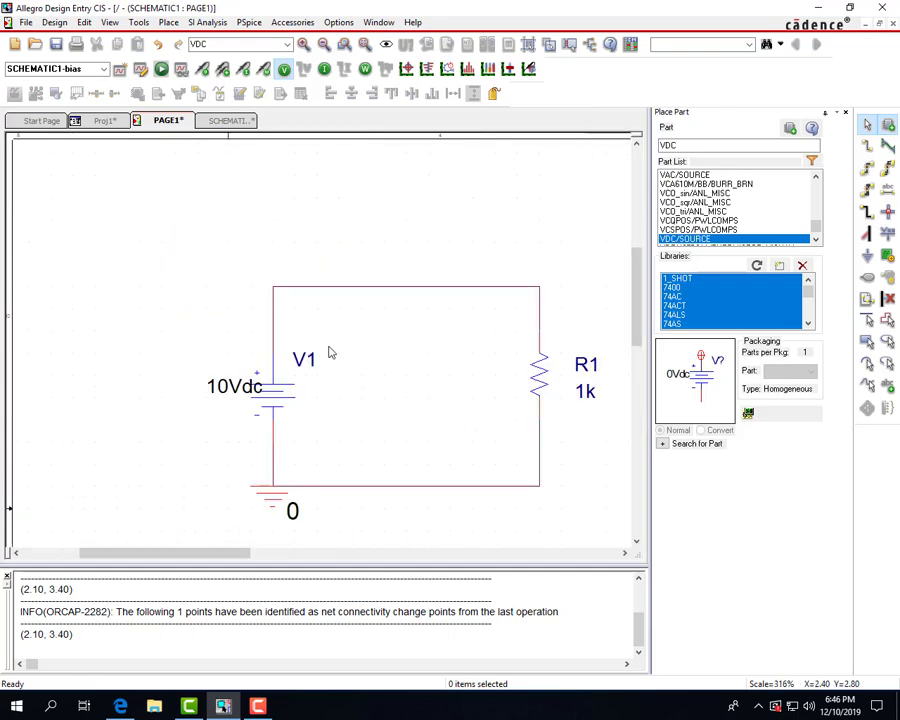
ctrl+scroll(400, 380, up, 1)
ctrl+scroll(281, 344, down, 1)
ctrl+scroll(281, 344, down, 2)
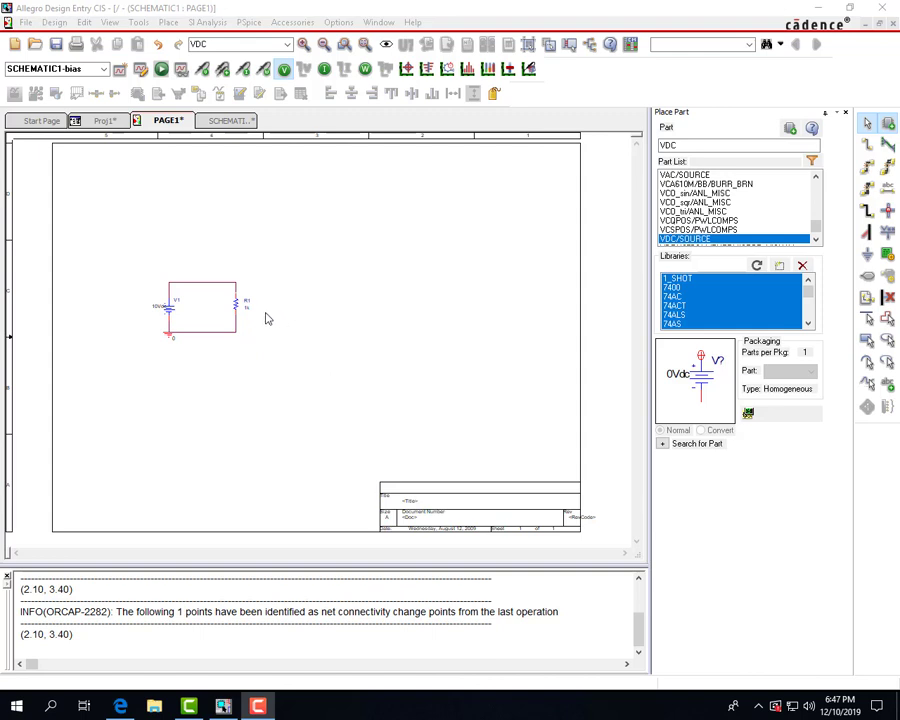
Create a simulation profile named BiasPoint that inherits from none, and accept its default settings after checking the general and analysis pages.
click(249, 22)
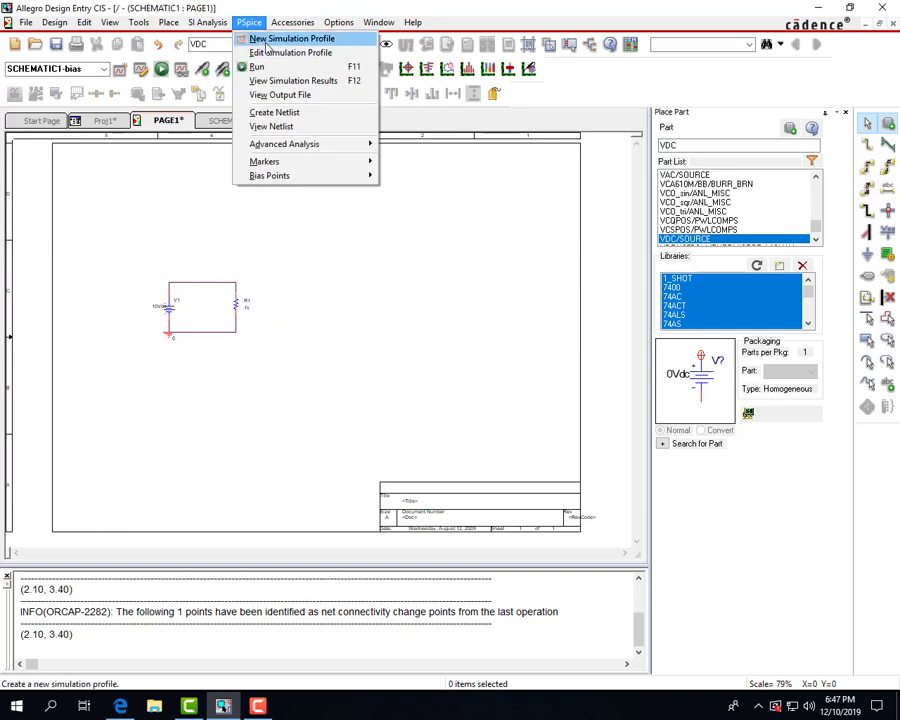
click(282, 40)
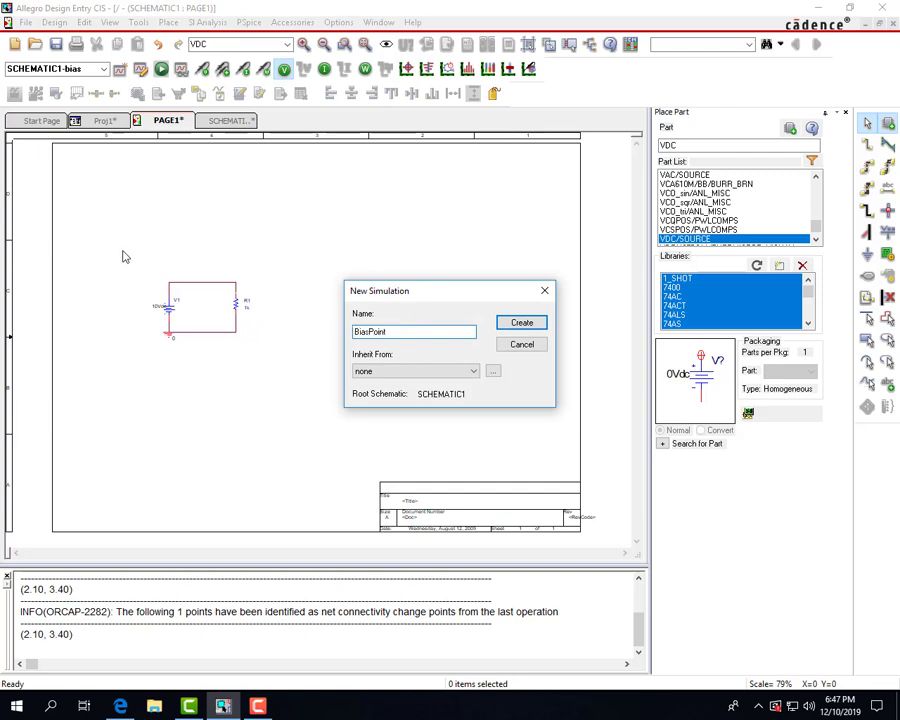
click(522, 322)
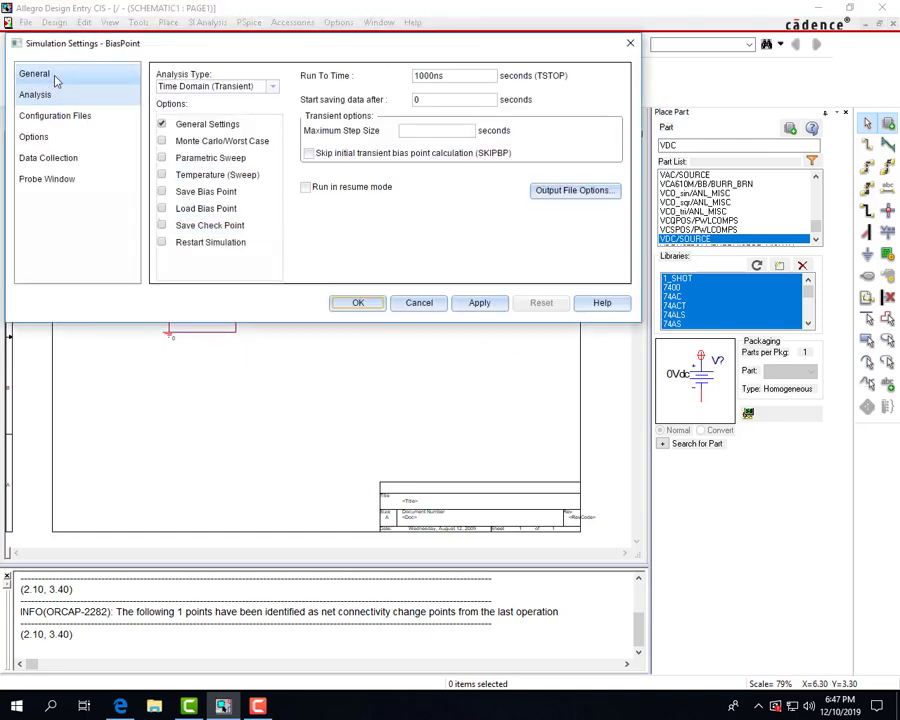
click(55, 76)
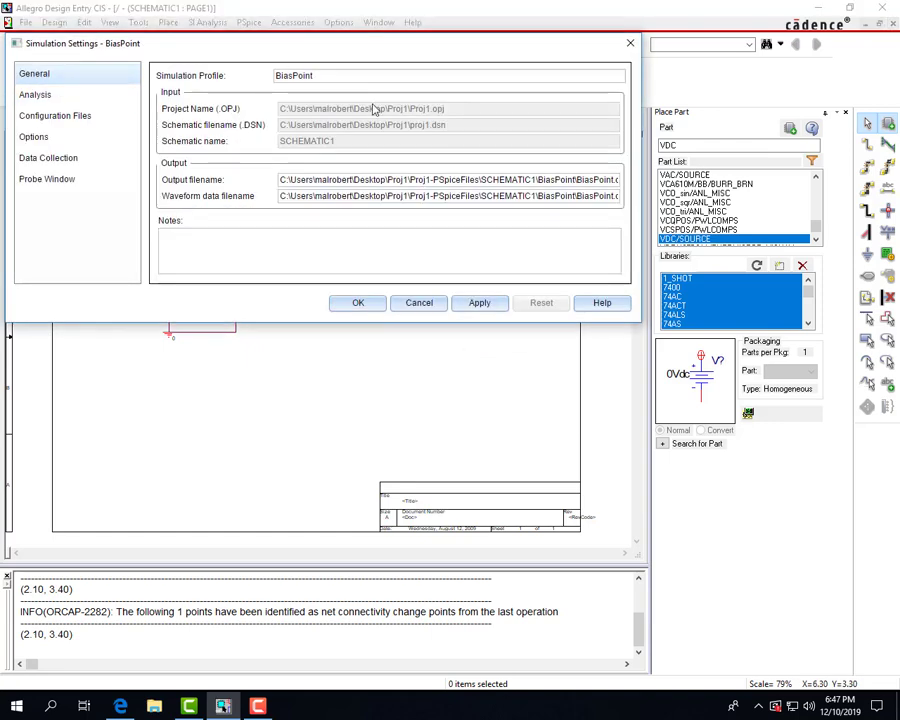
click(51, 95)
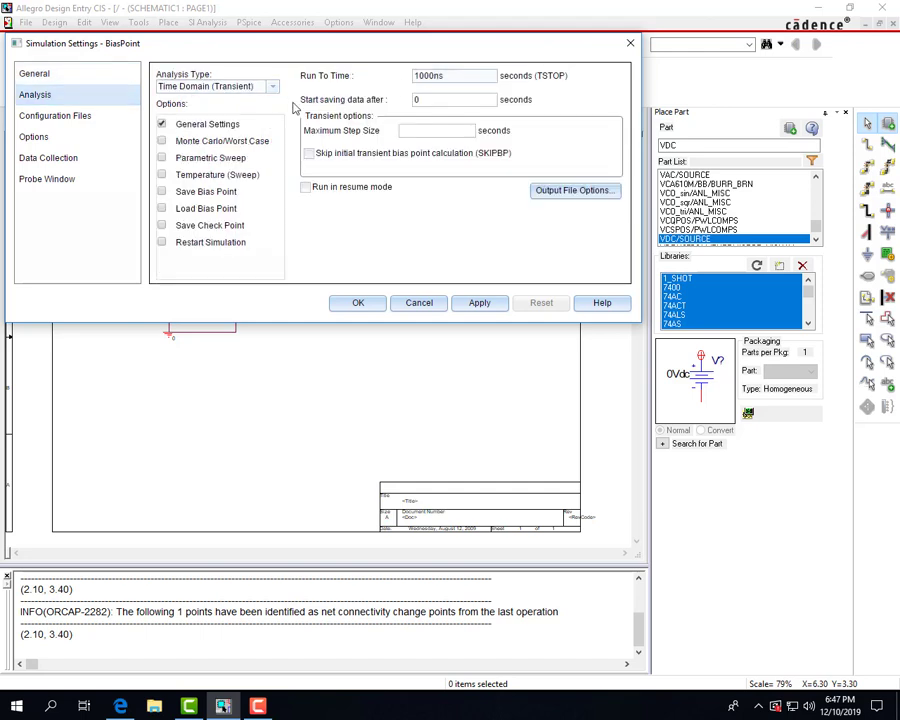
click(64, 75)
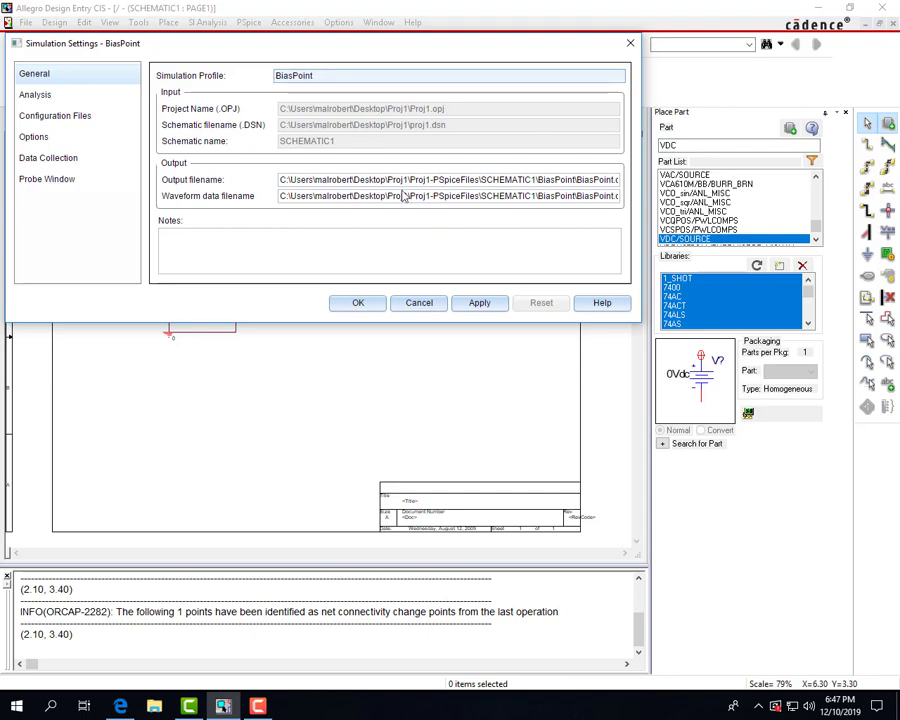
click(355, 304)
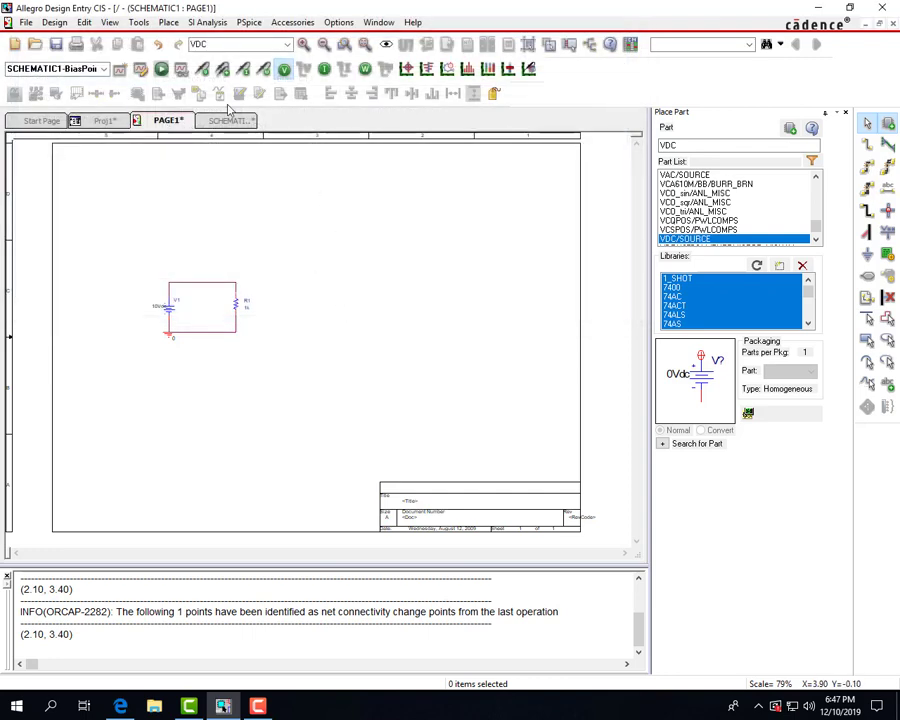
Run the BiasPoint simulation and display the bias currents and bias power alongside the voltages on the circuit.
click(161, 68)
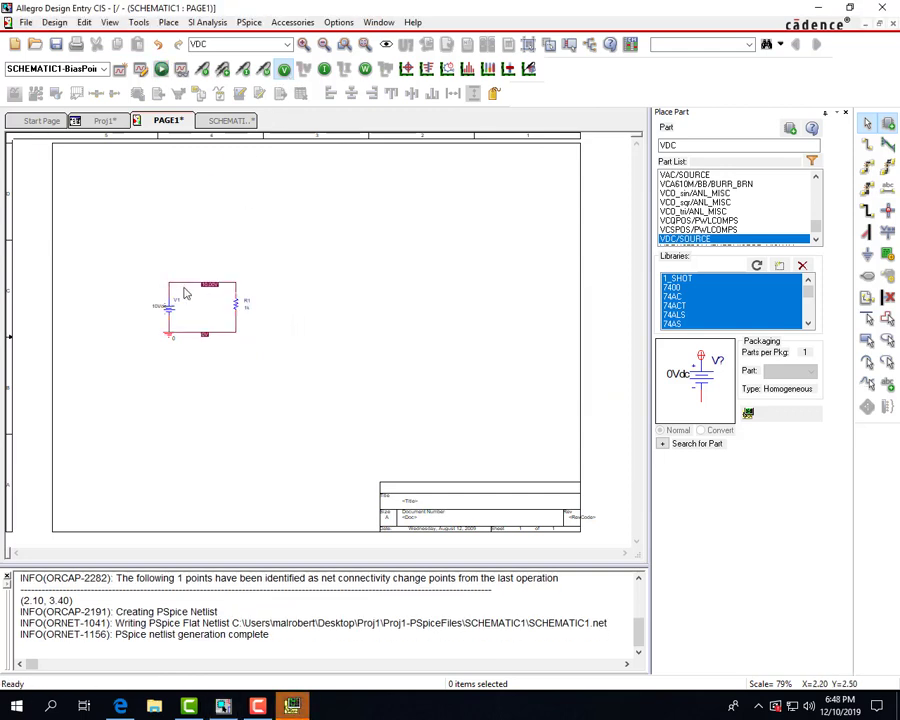
ctrl+scroll(202, 308, up, 1)
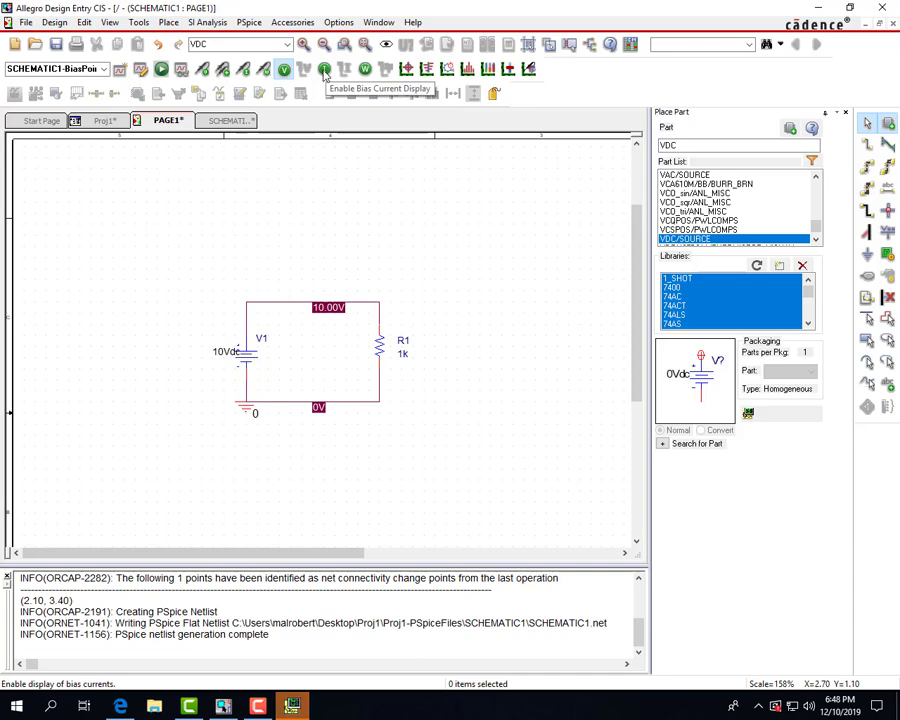
click(324, 70)
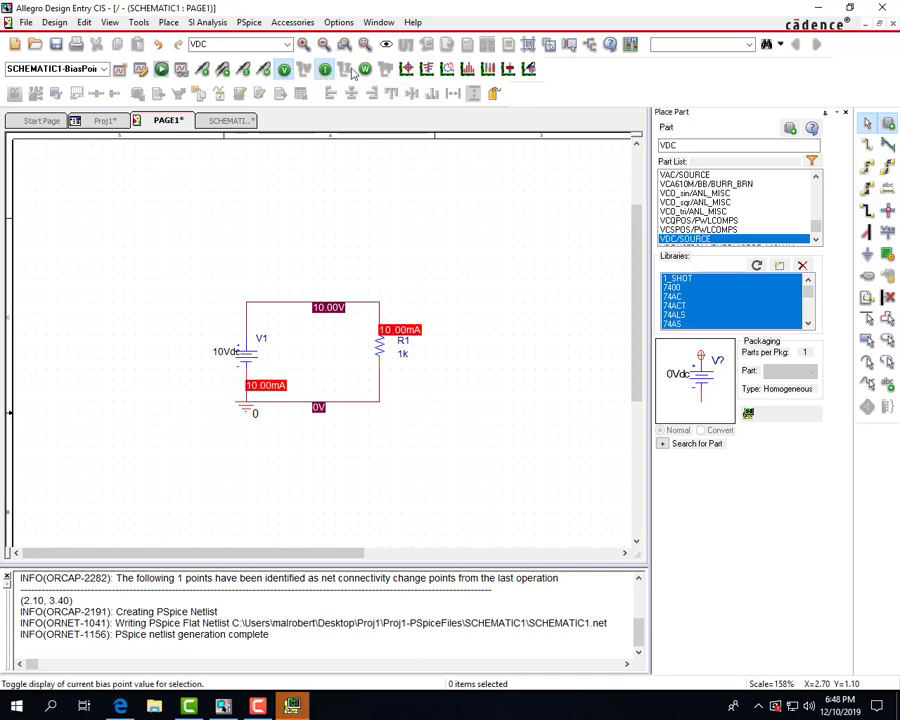
click(365, 69)
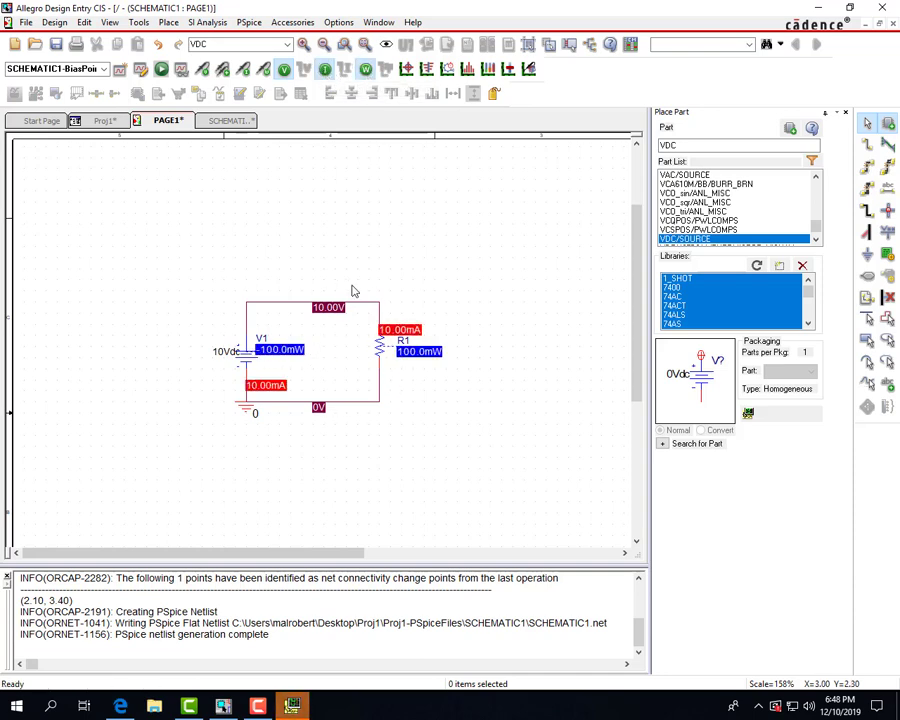
Turn off the bias power, bias current and bias voltage displays on the schematic.
click(365, 69)
click(322, 69)
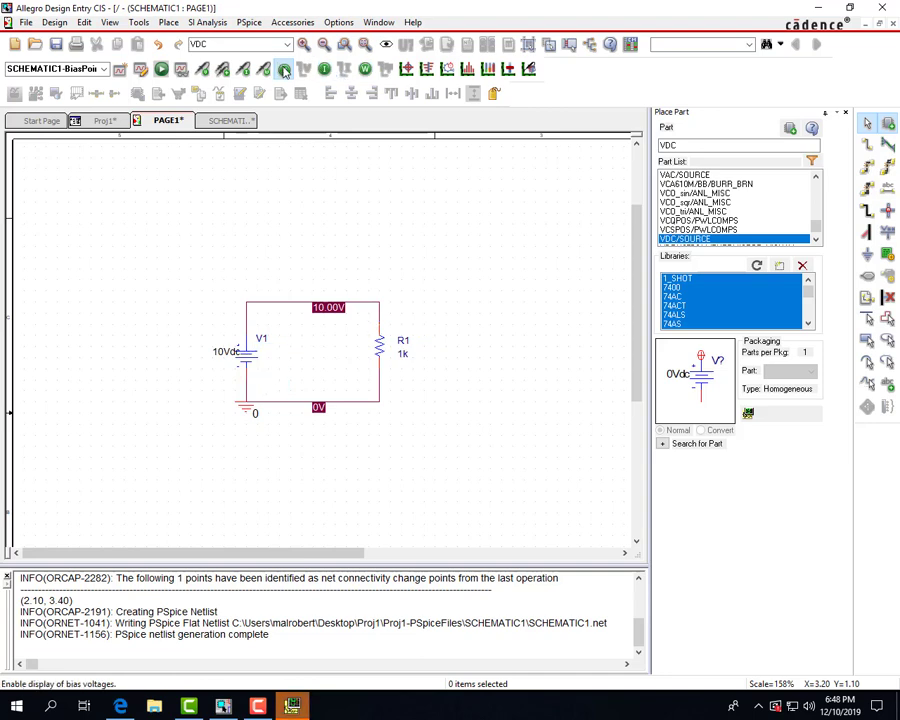
click(284, 69)
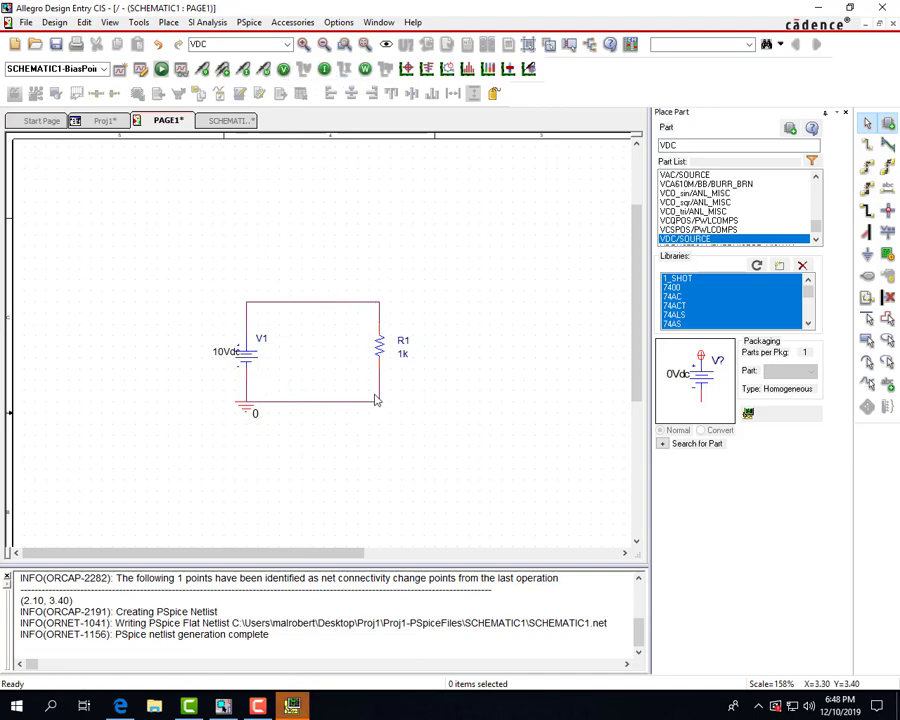